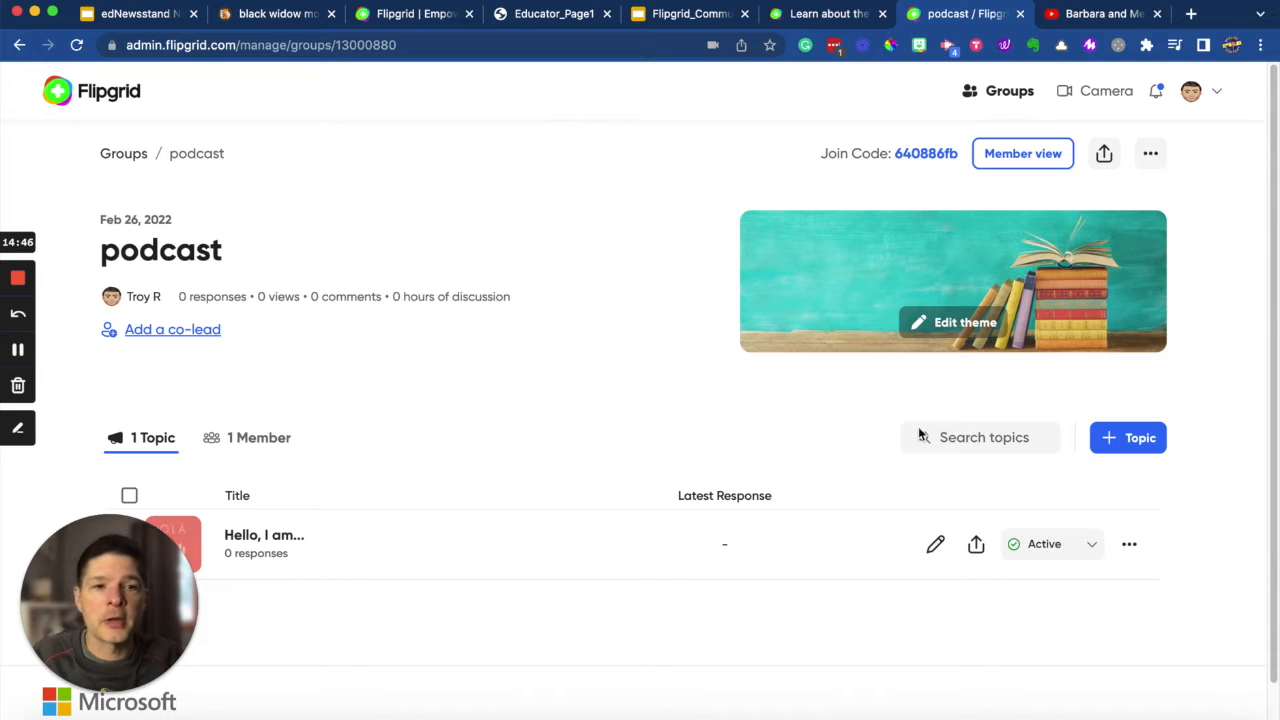
Create a new topic in the podcast group titled "Podcast Feedback" with the description "Please give me your feedback on the podcast."
click(1135, 442)
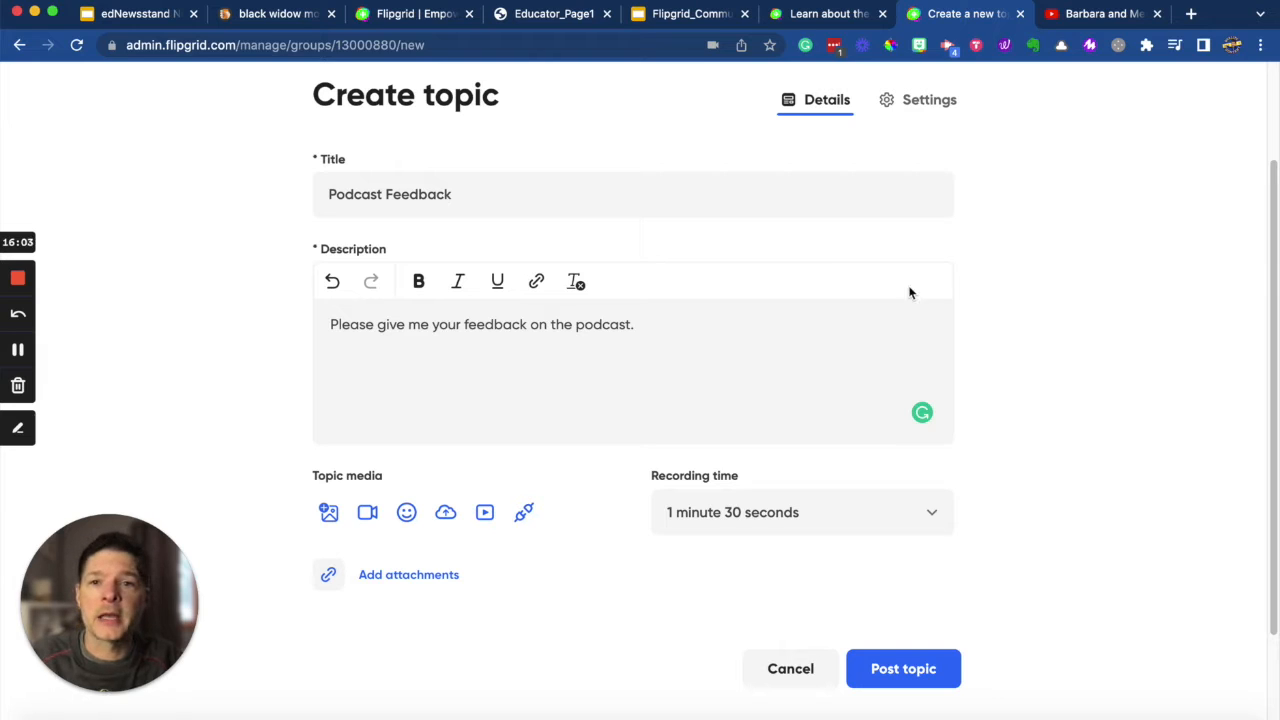
View the dialogs for adding an integration and an attachment link to the topic, closing each without adding anything
click(523, 520)
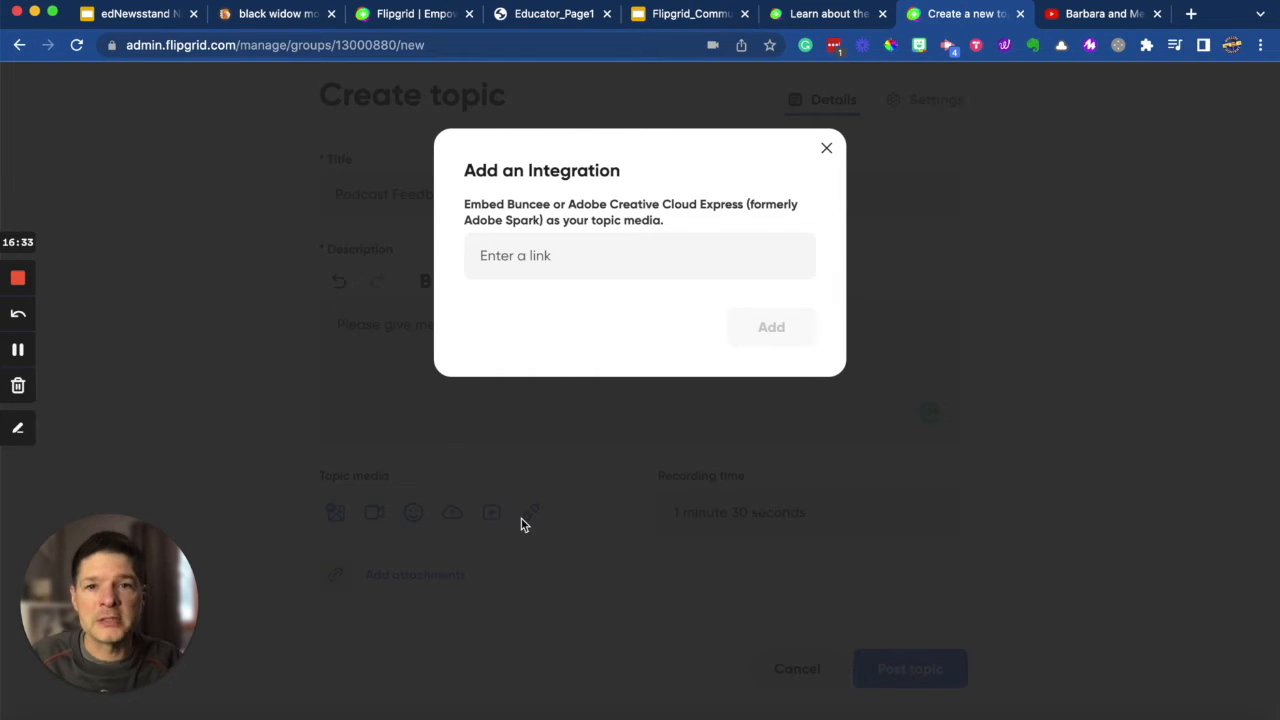
click(829, 148)
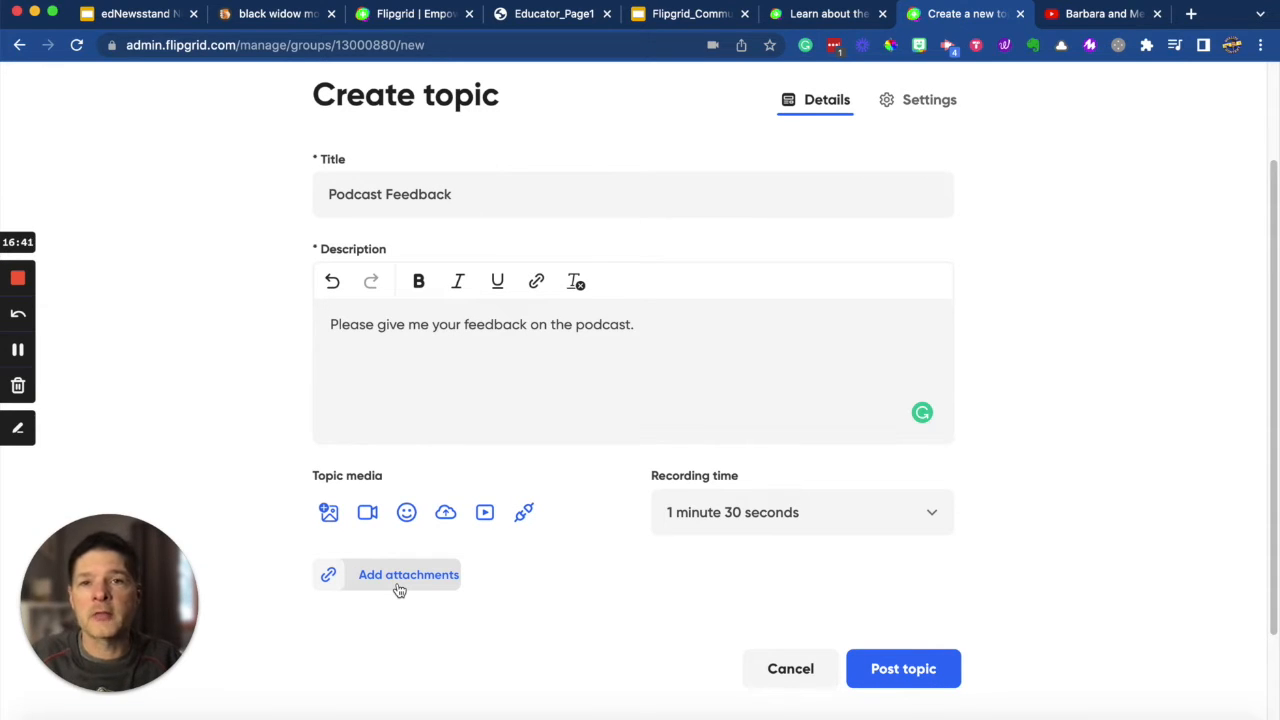
click(398, 588)
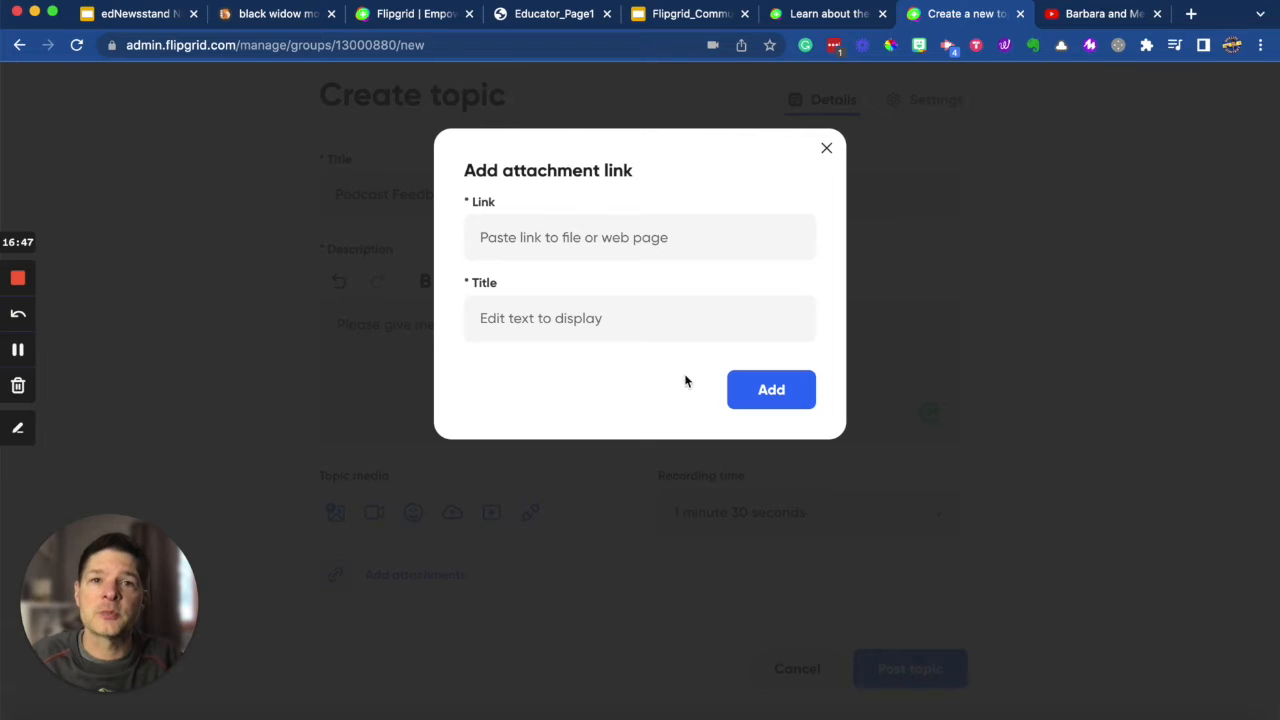
click(827, 150)
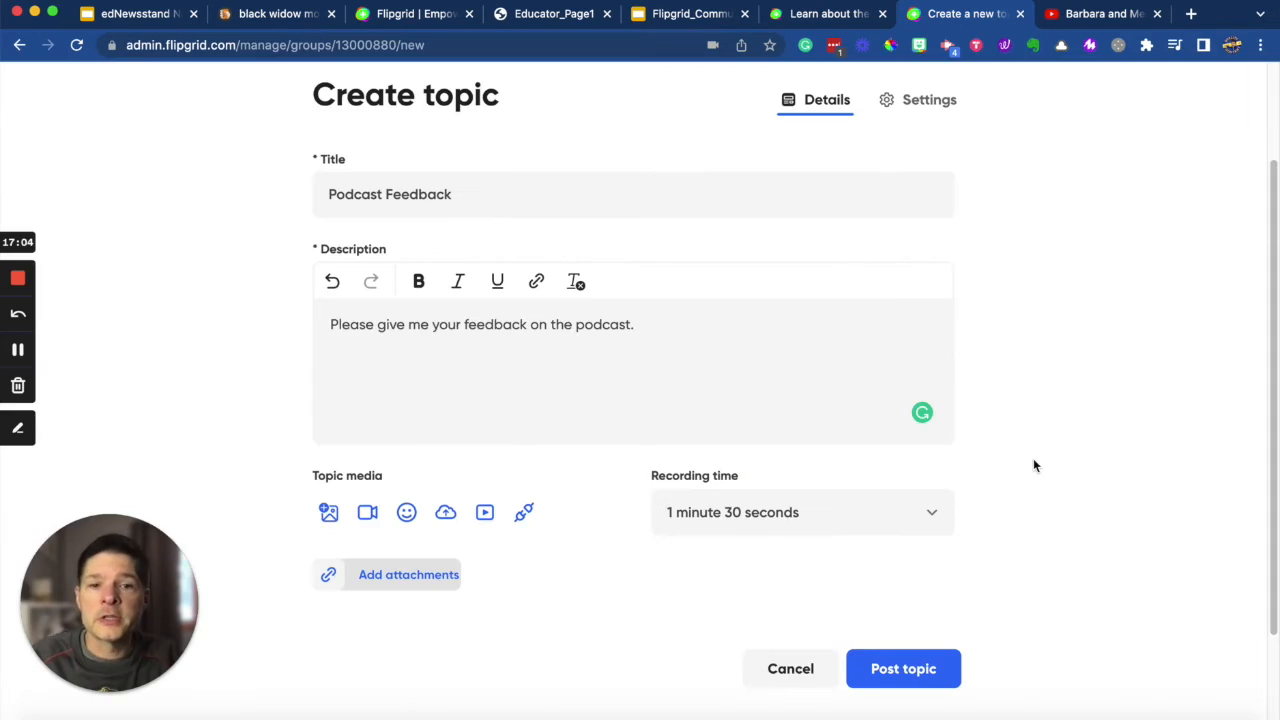
Review the available recording times for the topic, up to the longest option, without changing the selection
click(920, 512)
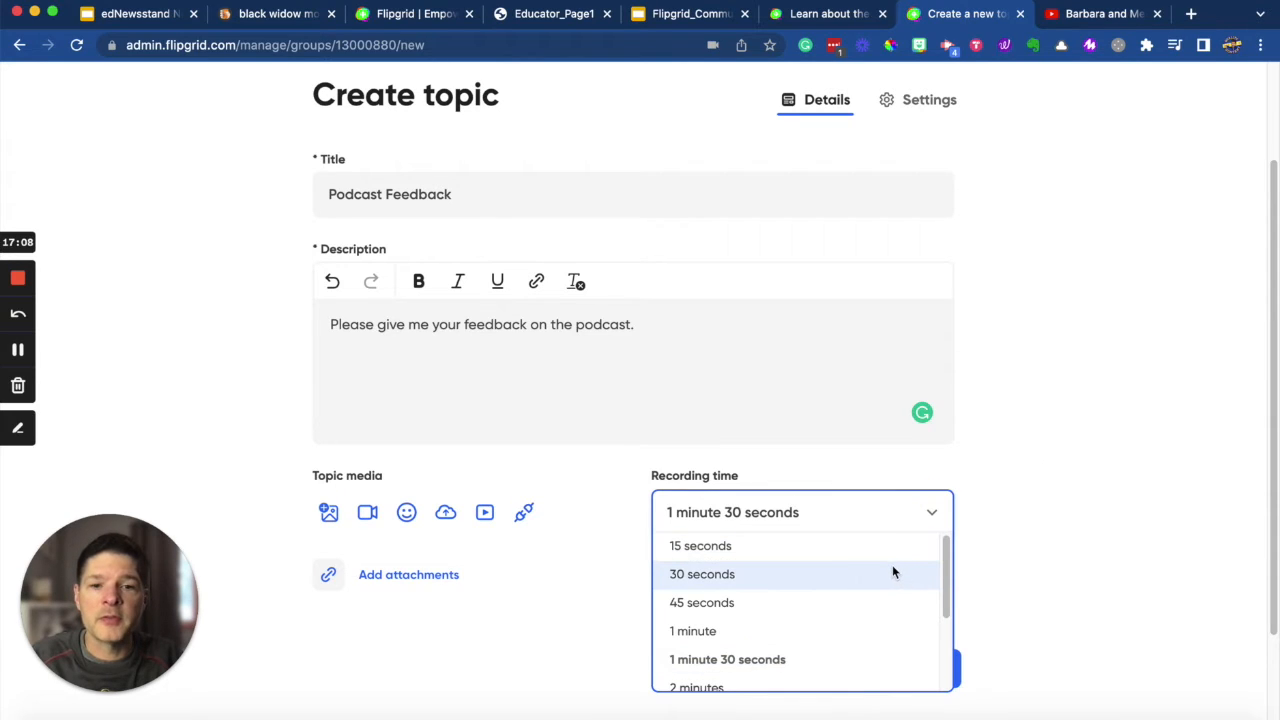
scroll(892, 566, down, 3)
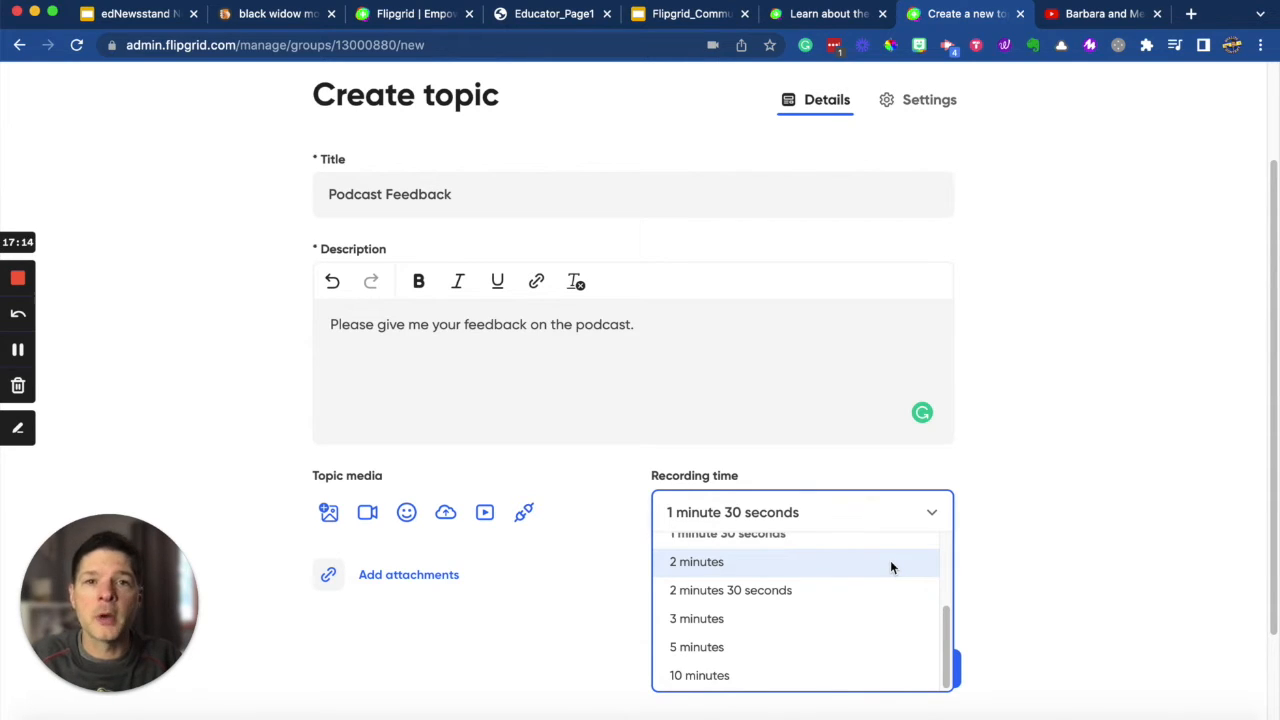
click(1020, 538)
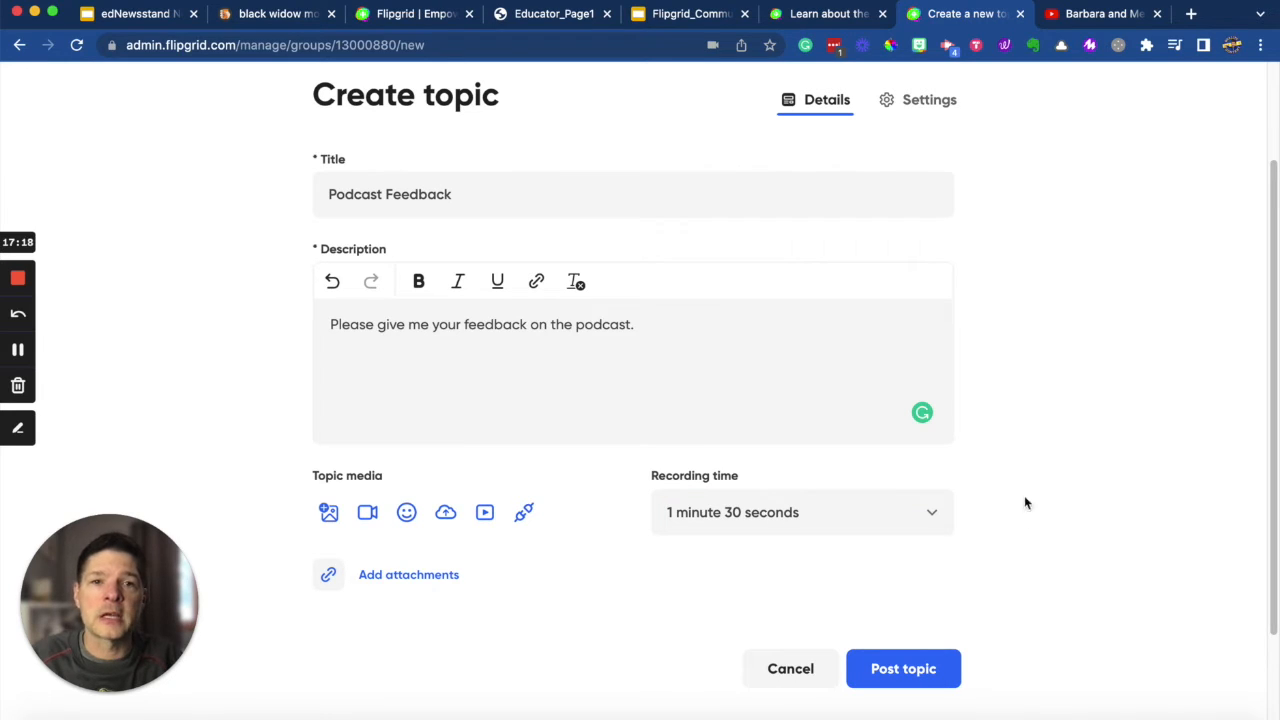
Look through the new topic's settings, checking the choices for topic status and comments without changing them
click(889, 104)
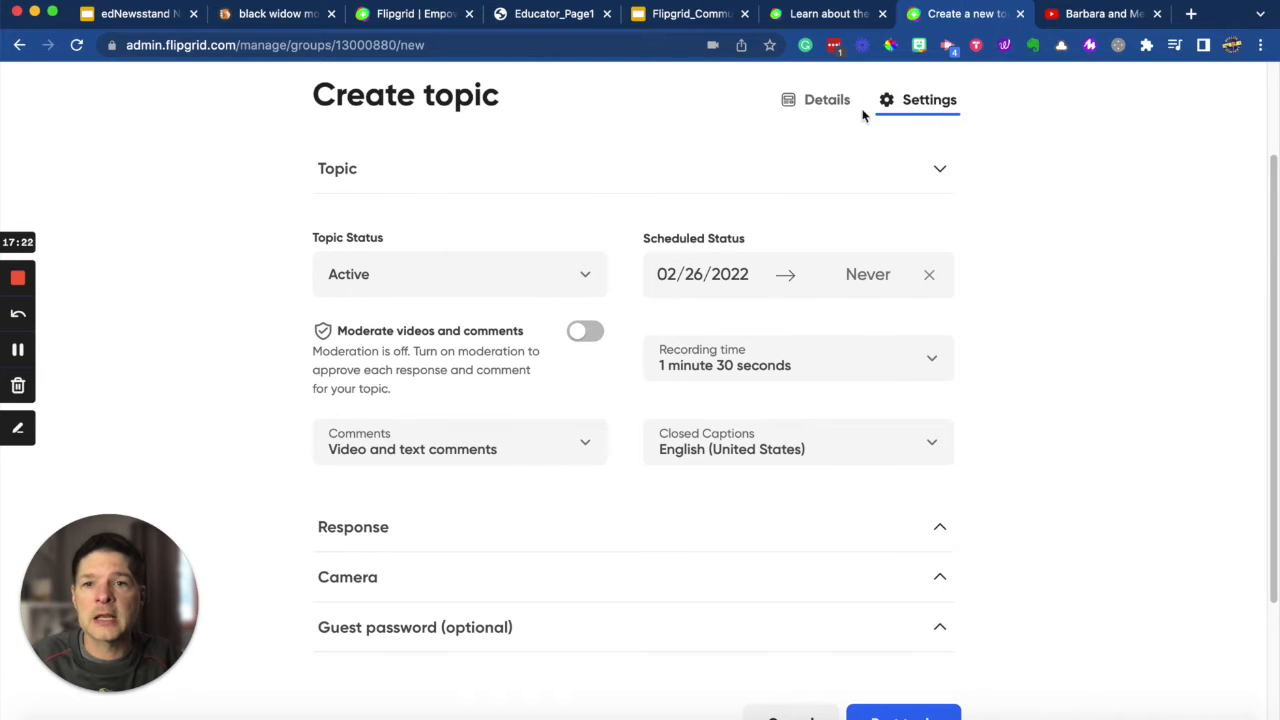
click(578, 273)
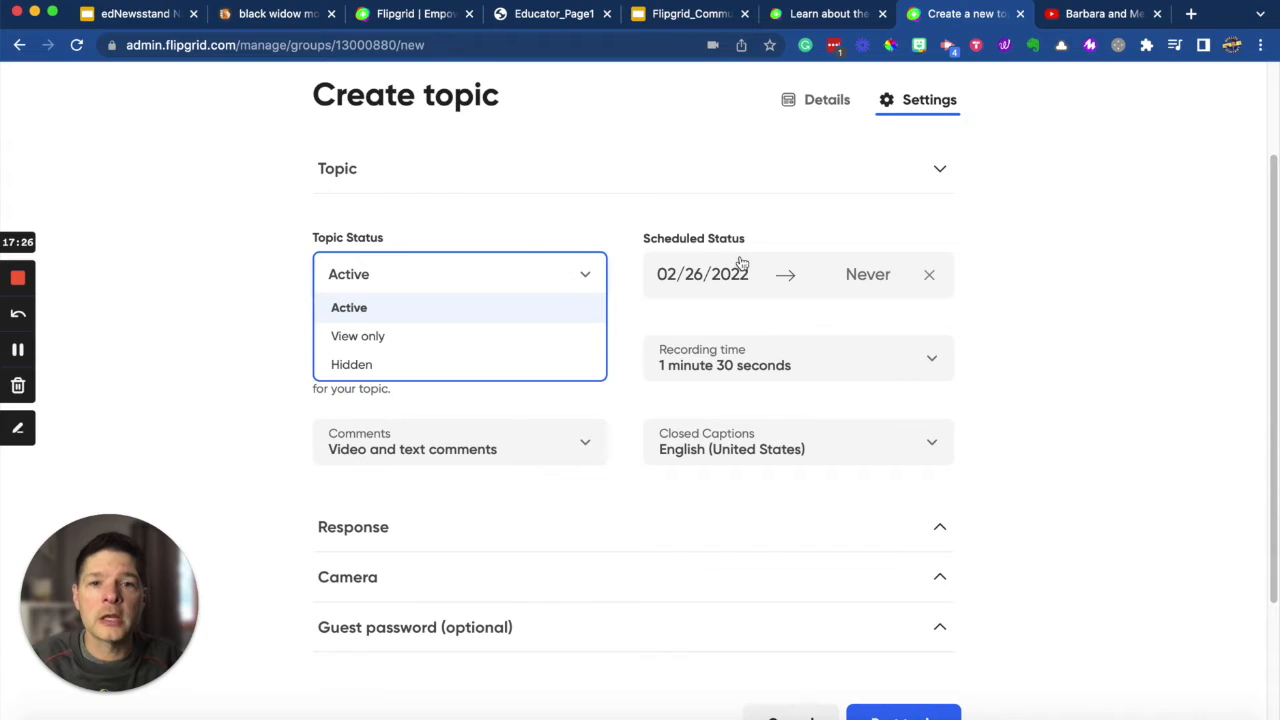
click(775, 236)
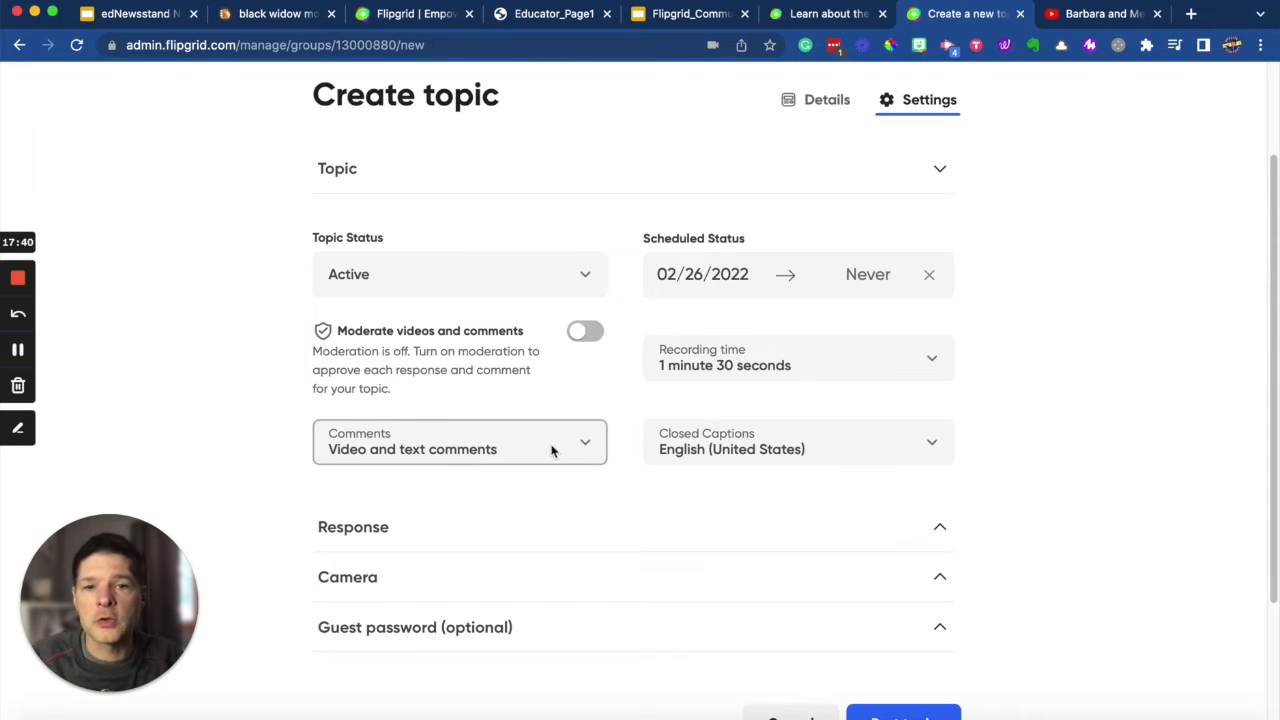
click(578, 449)
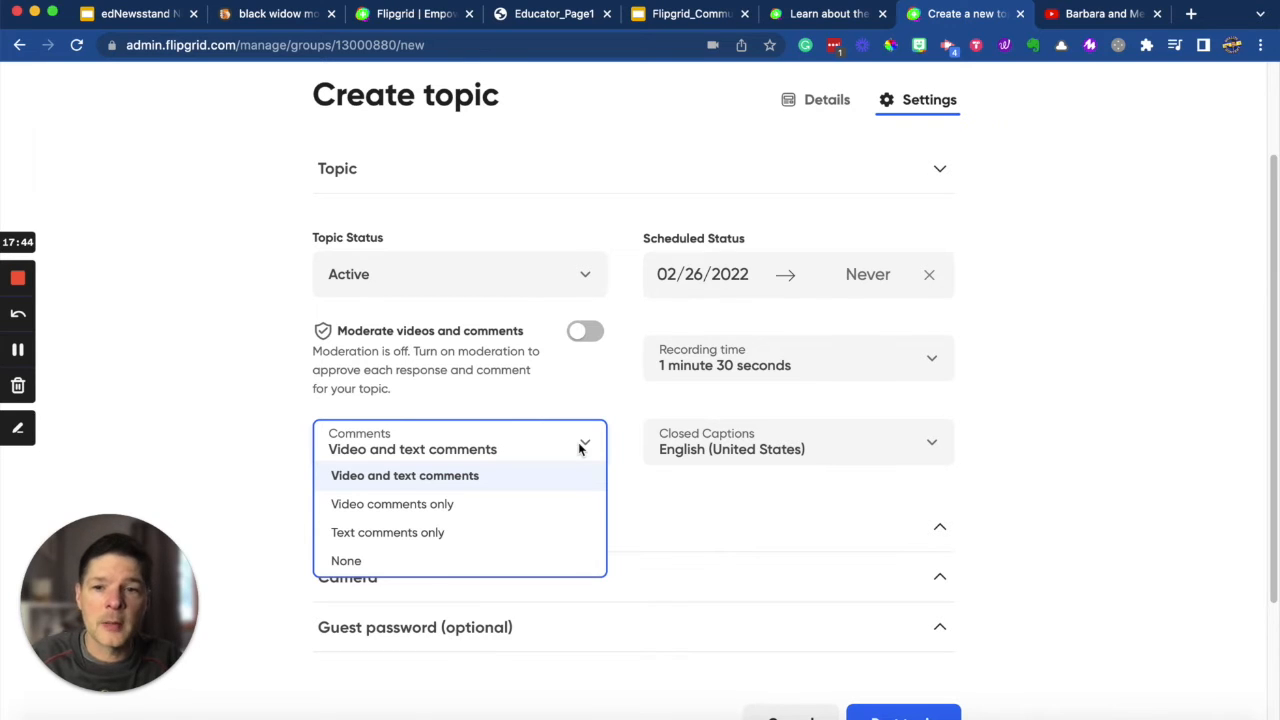
click(232, 392)
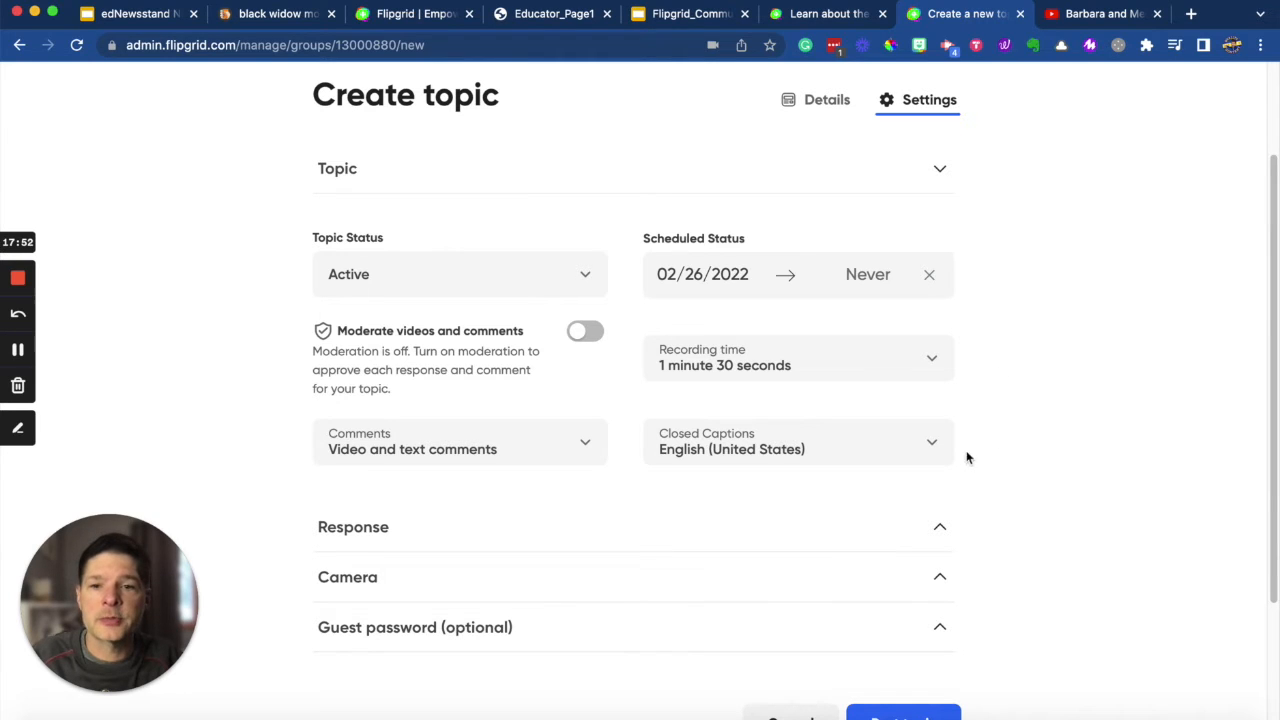
Expand the topic's response settings and enable likes on videos
click(940, 530)
scroll(997, 503, down, 5)
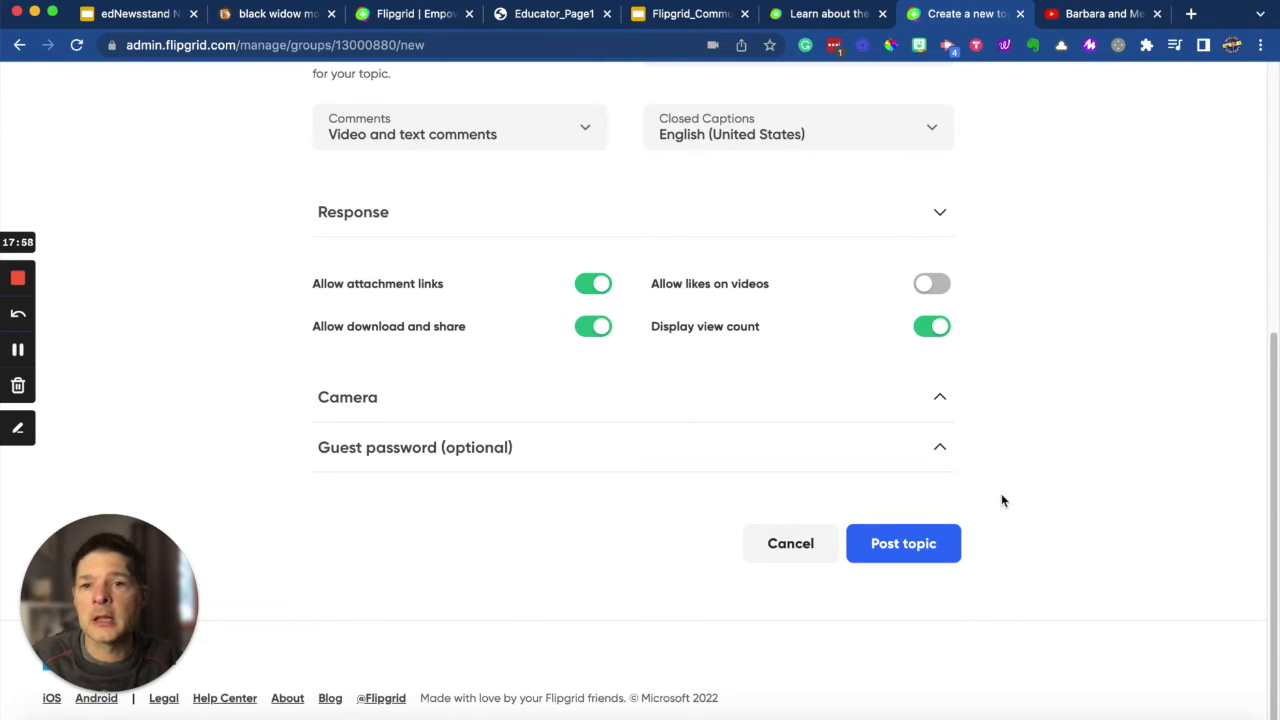
click(938, 285)
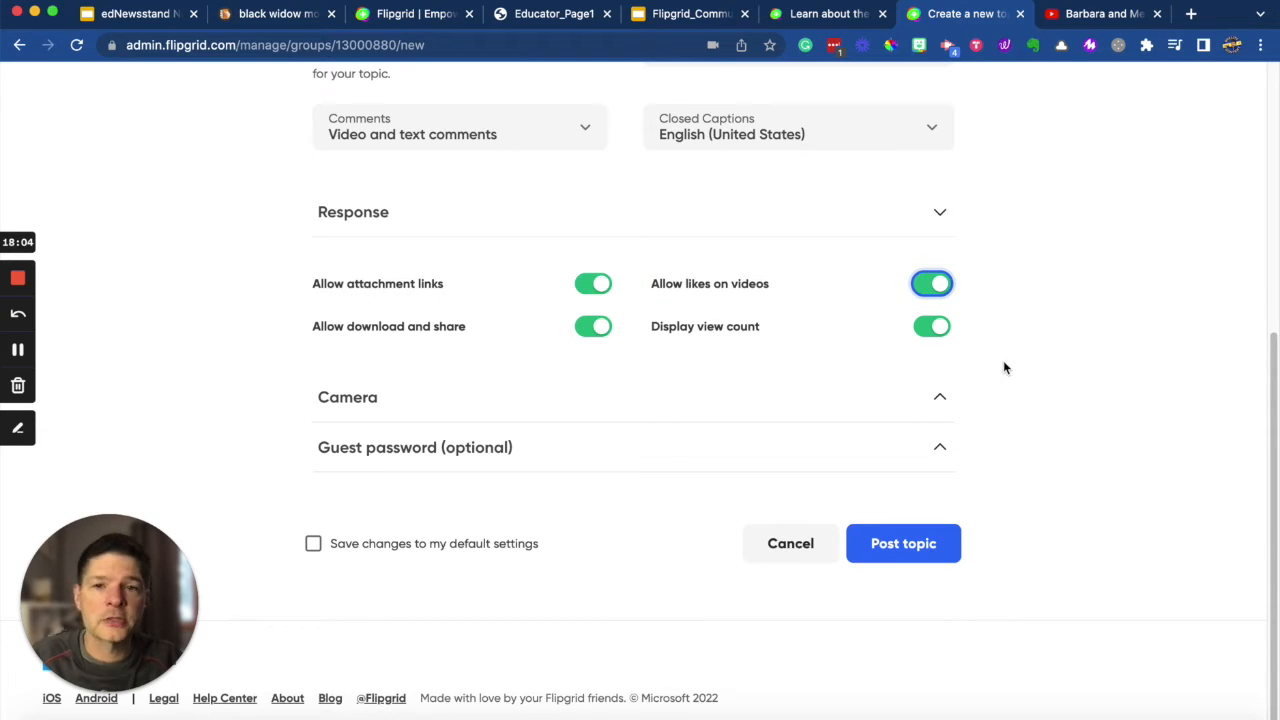
Expand the camera and guest password settings and choose to save the changes to the default settings
click(939, 397)
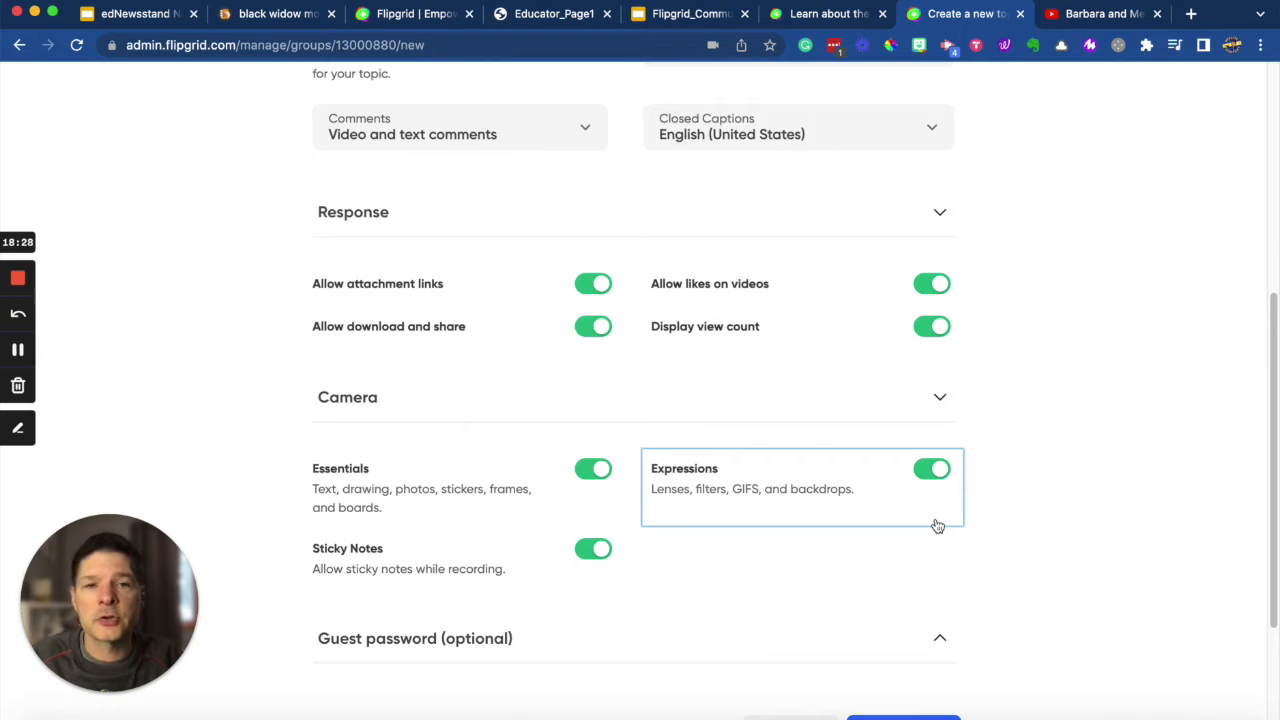
scroll(935, 522, down, 1)
scroll(935, 522, down, 3)
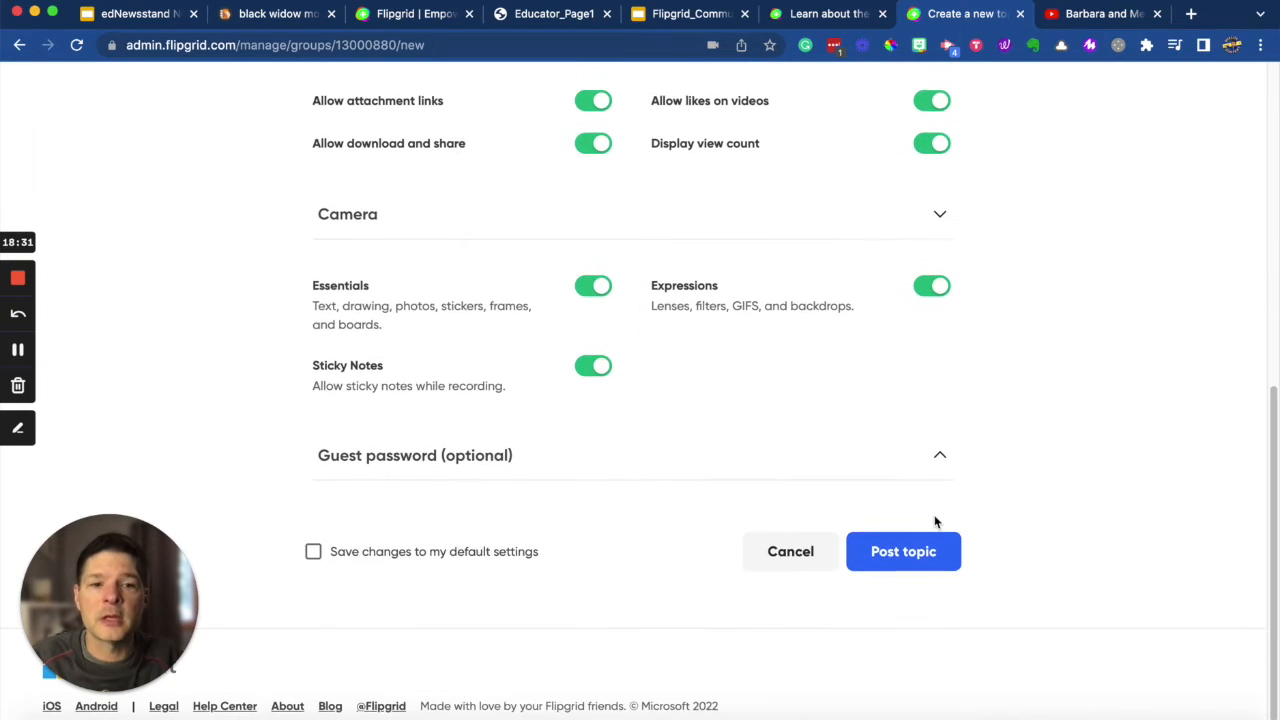
click(939, 458)
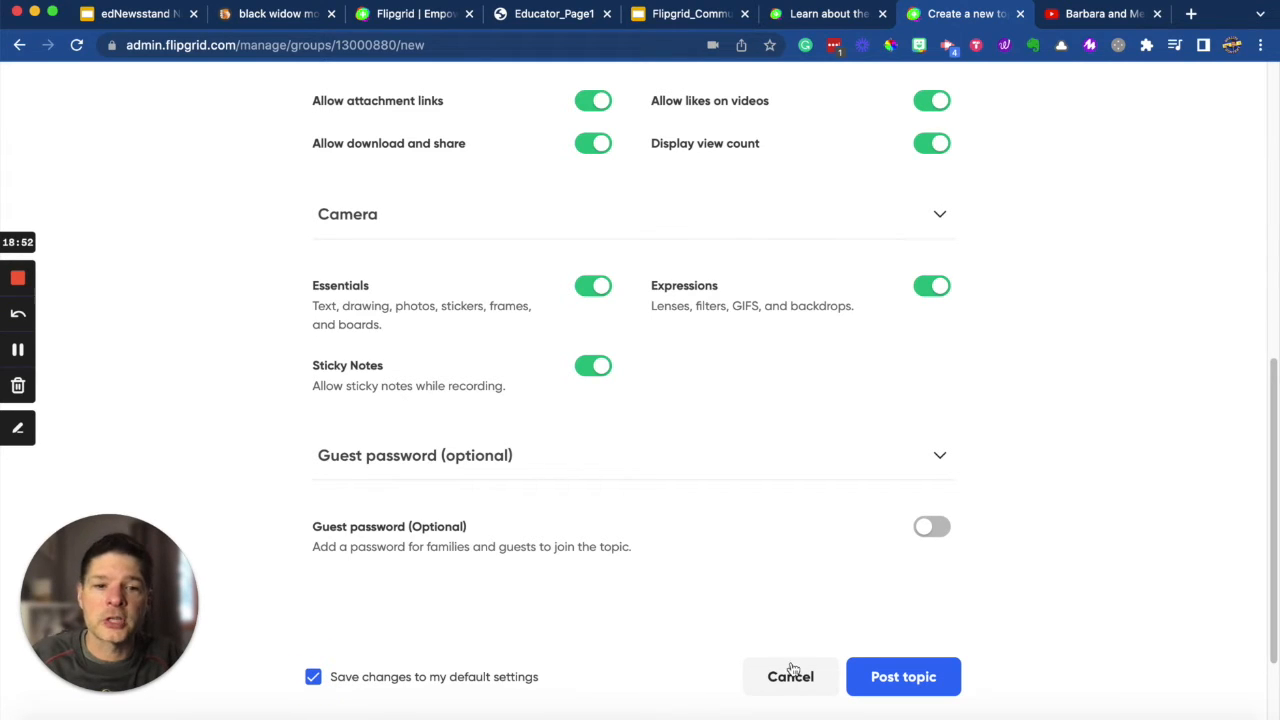
Post the Podcast Feedback topic, dismiss the sharing dialog and look over the topic page
click(927, 679)
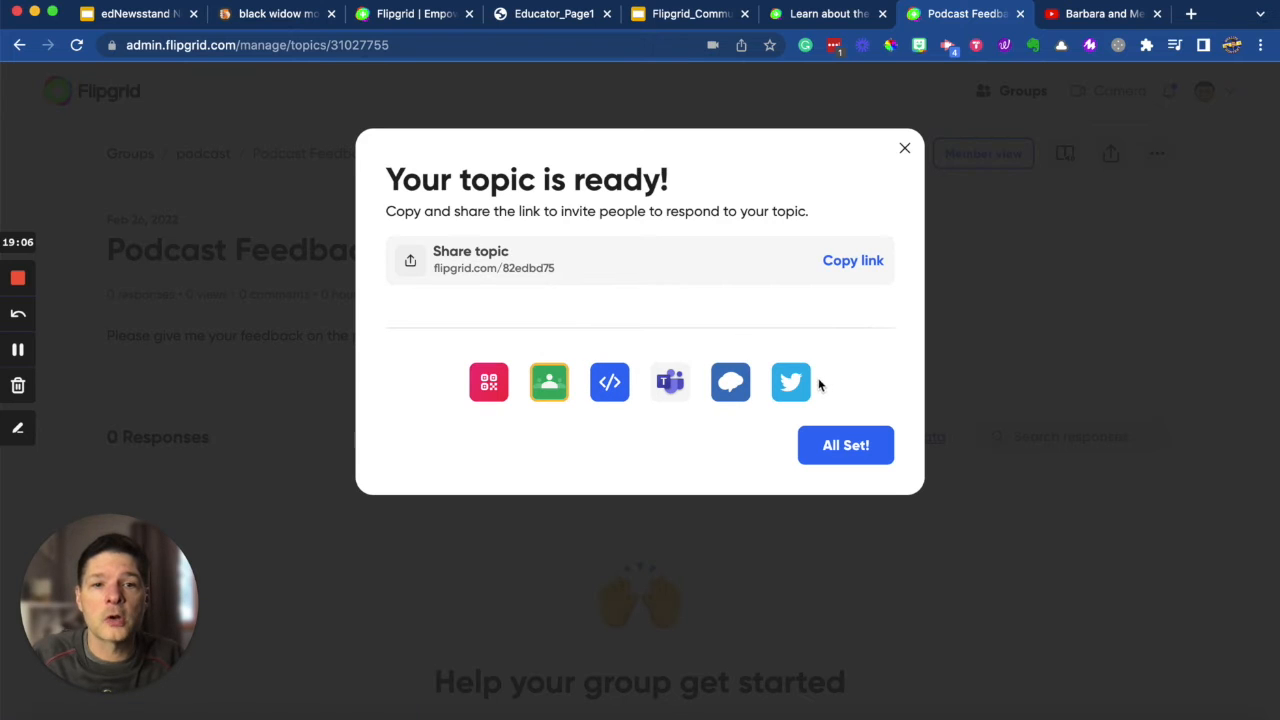
click(846, 450)
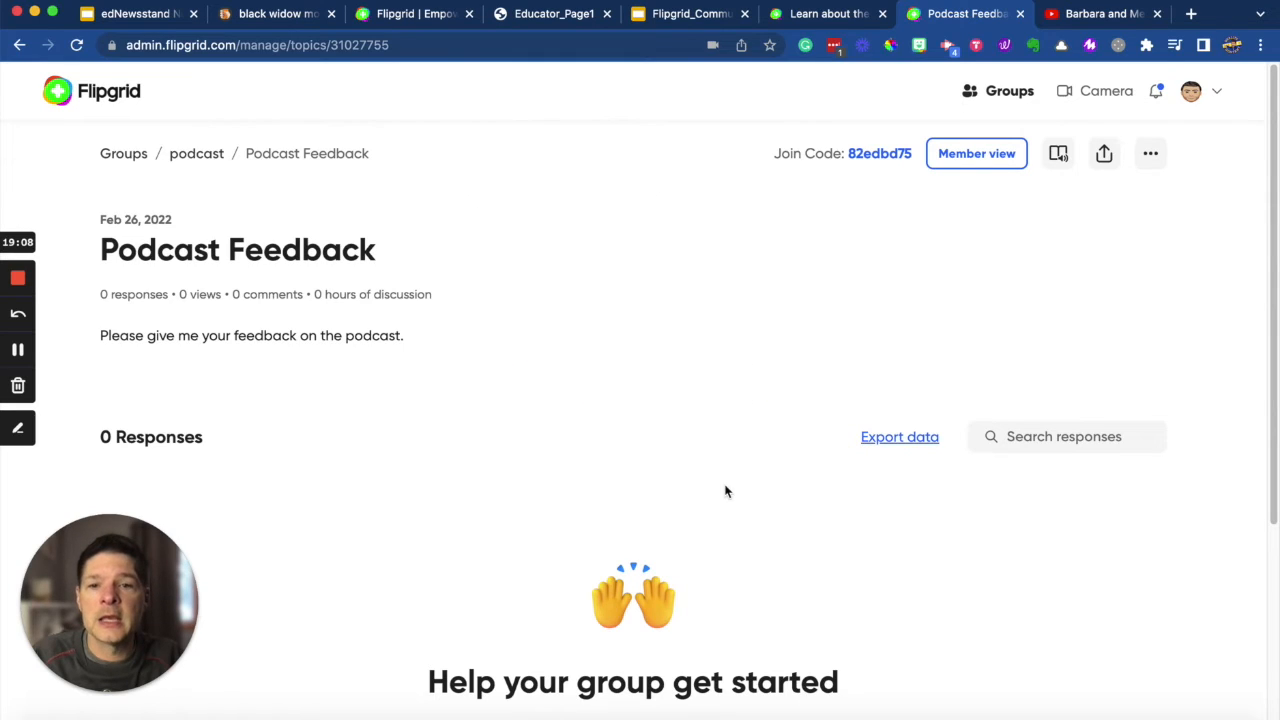
scroll(730, 487, down, 5)
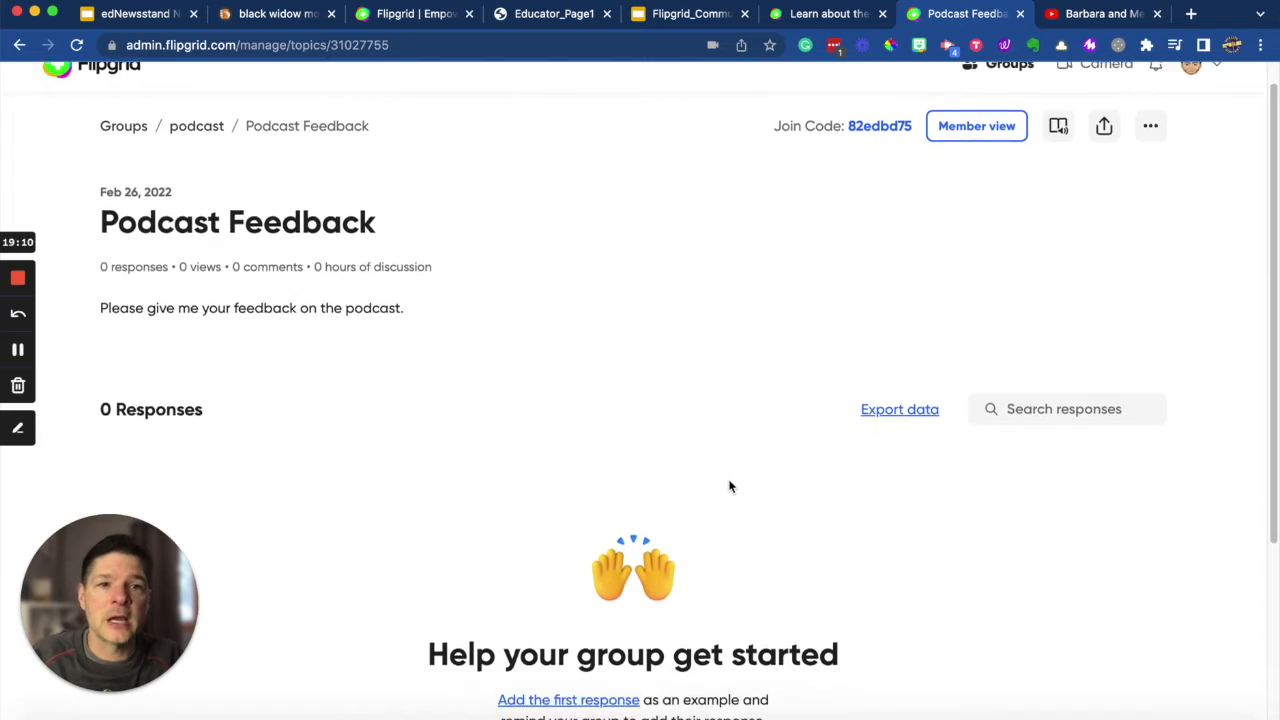
scroll(730, 487, up, 5)
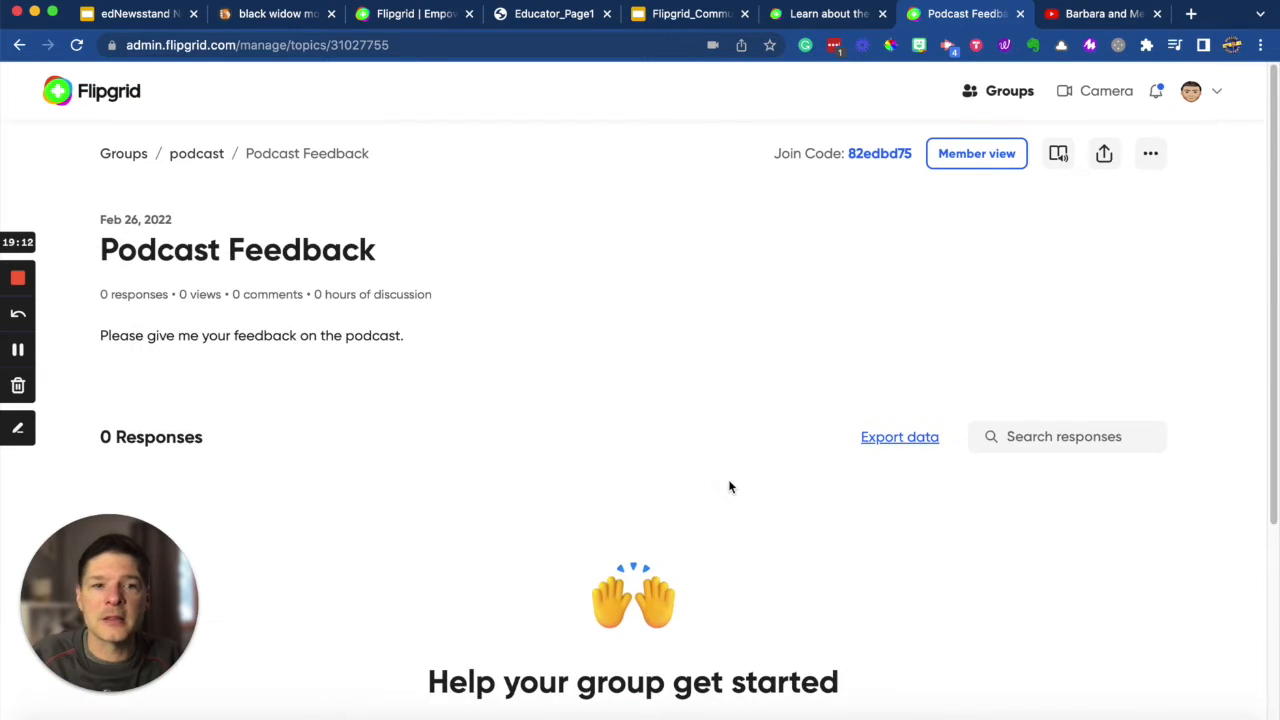
Open the Podcast Feedback topic for editing and bring up the video recorder for its topic media
click(1151, 154)
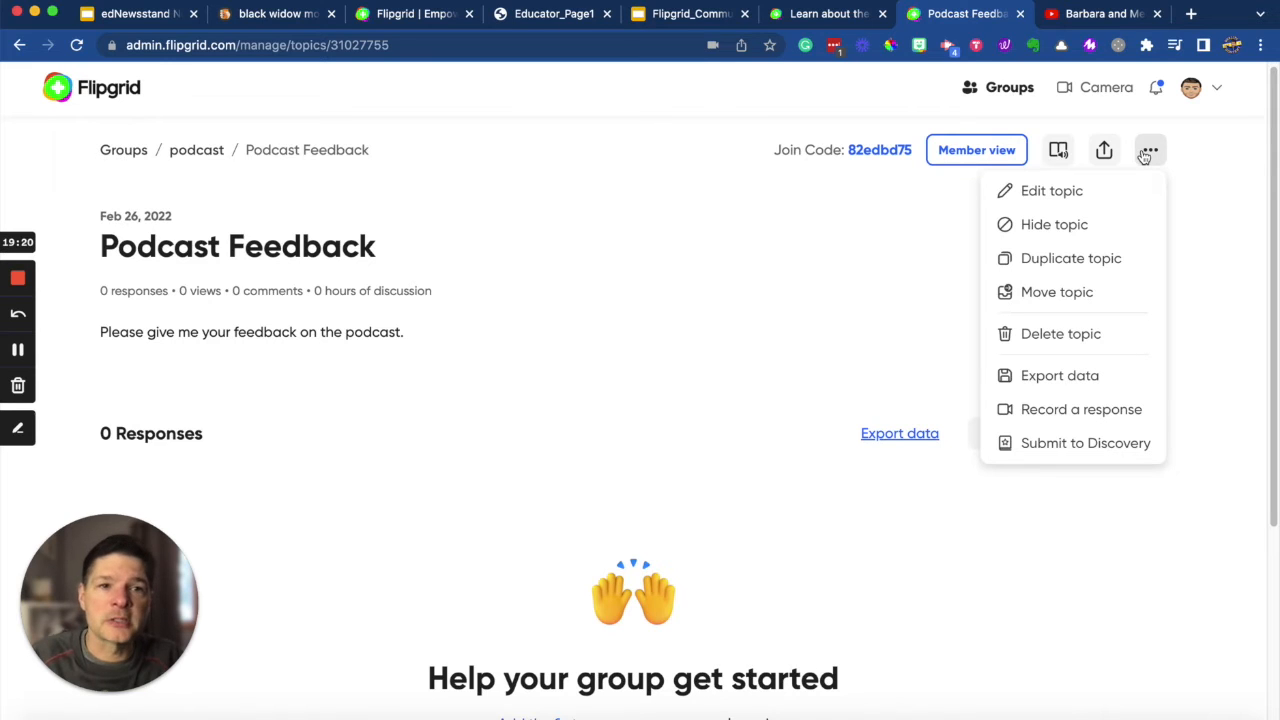
click(1062, 191)
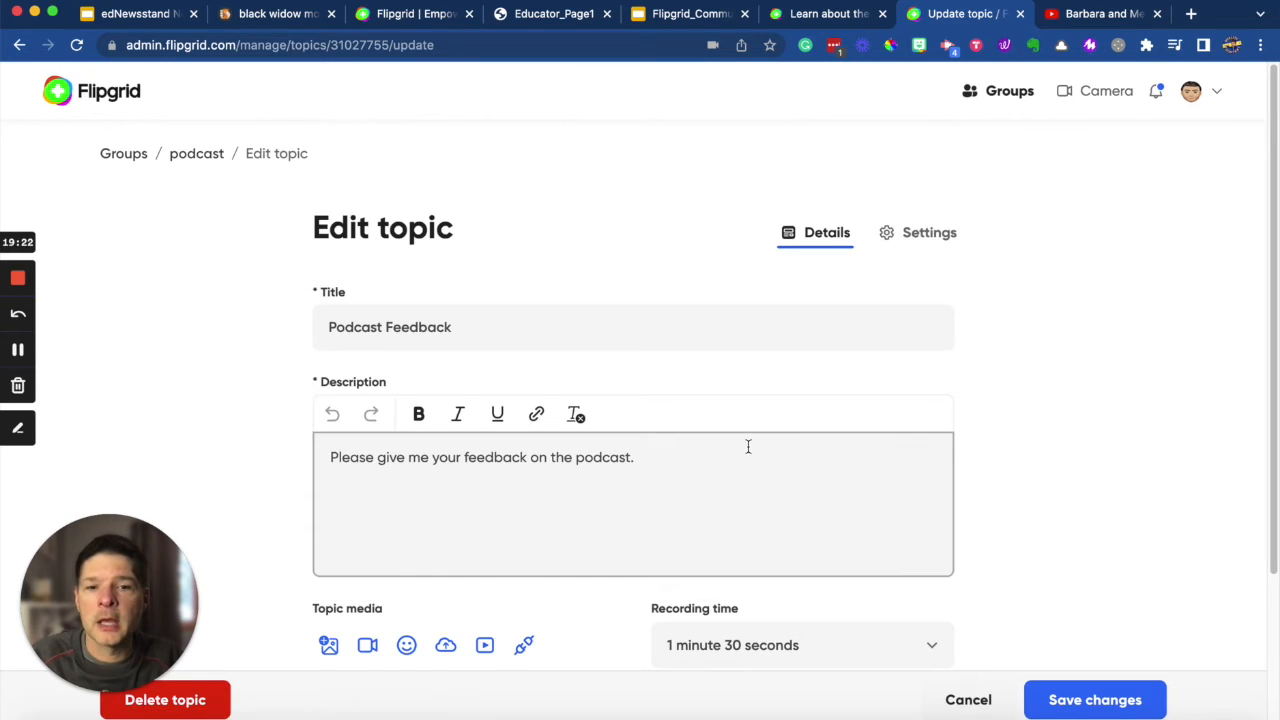
scroll(749, 446, down, 2)
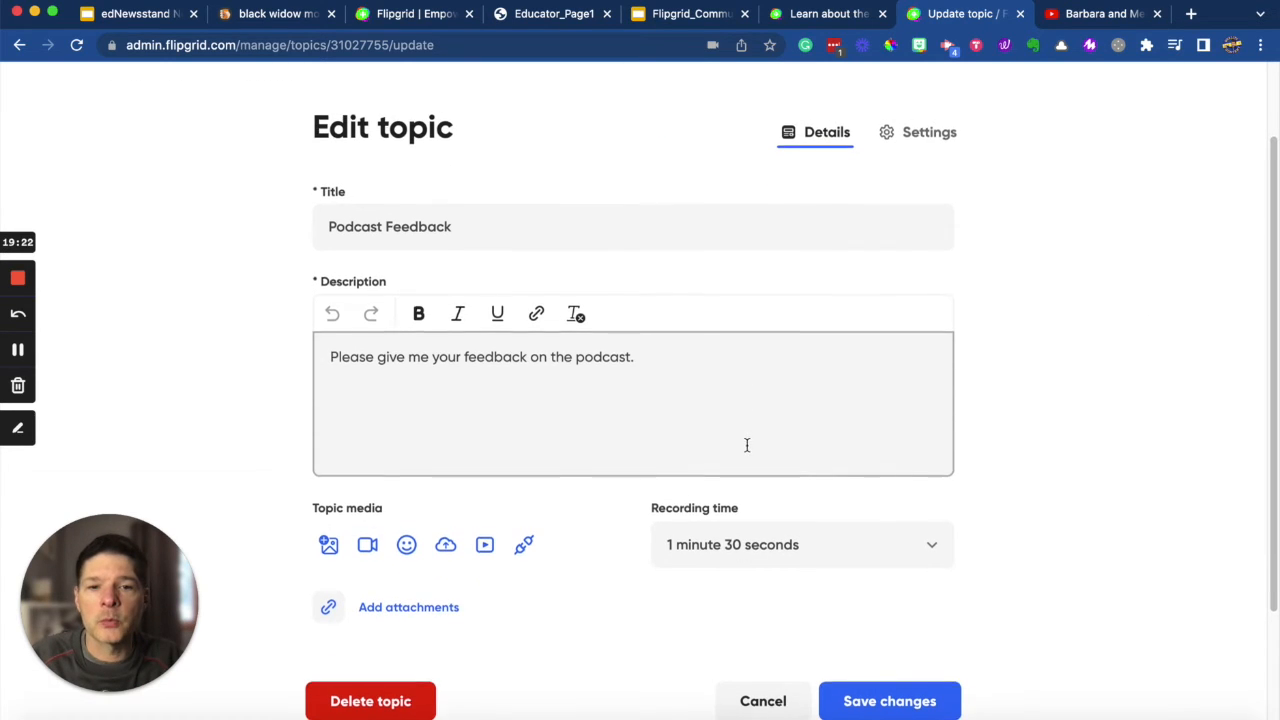
click(368, 545)
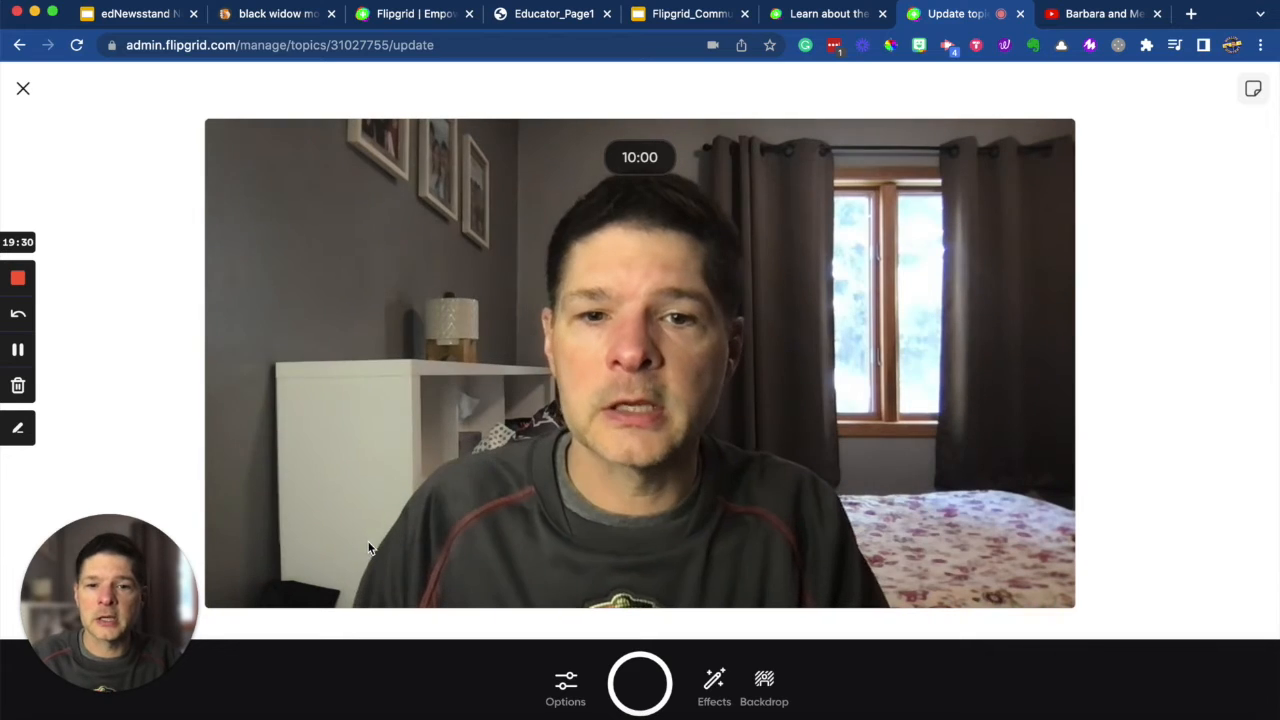
mouse_move(118, 696)
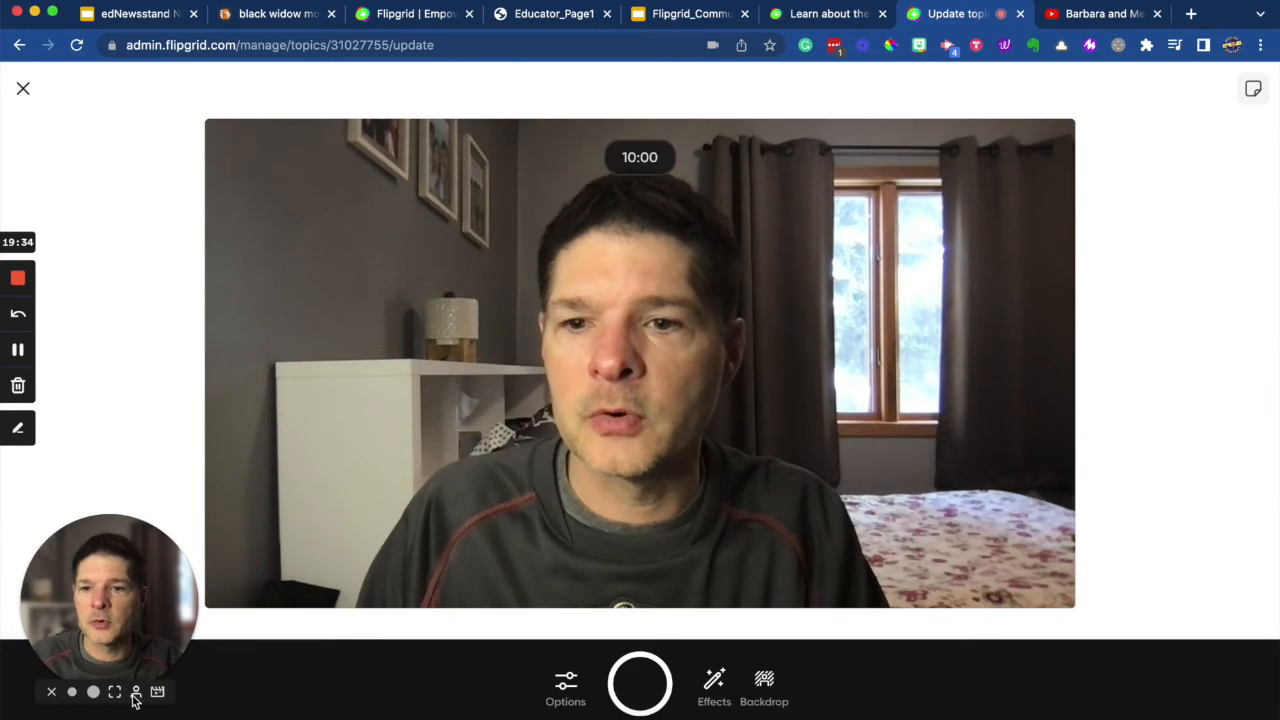
click(136, 692)
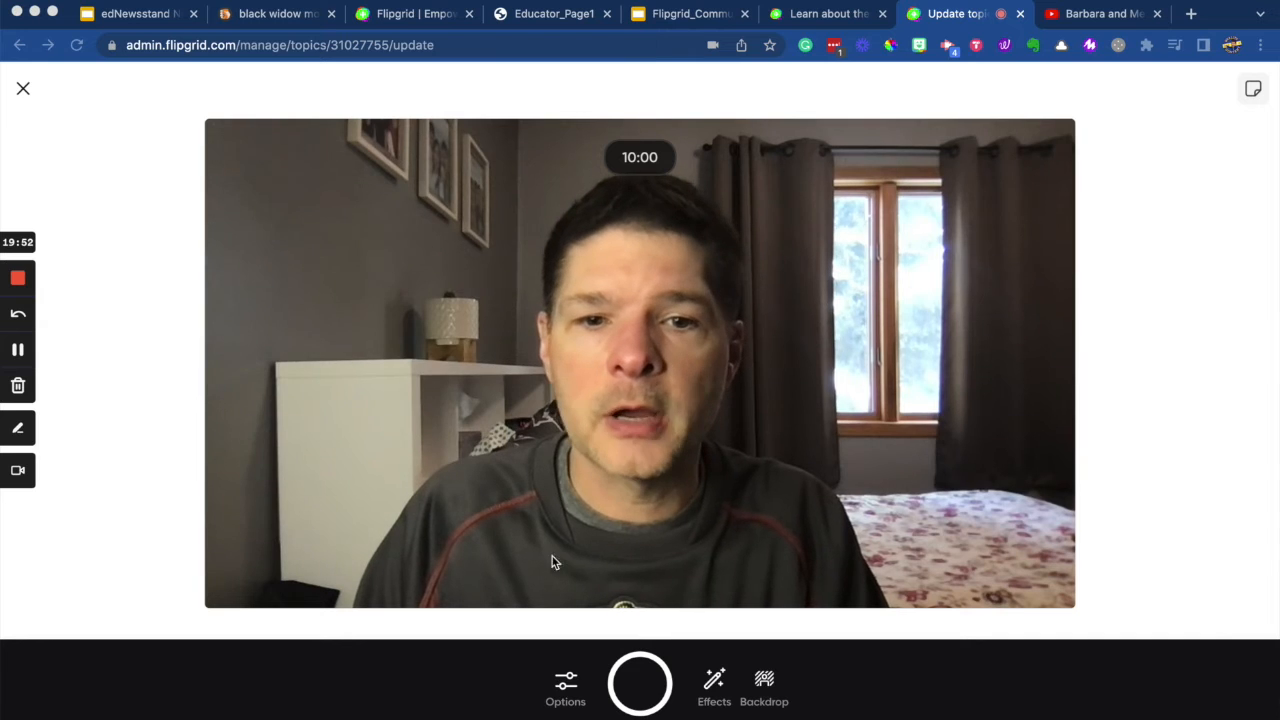
Open the recorder's options and try the Mic only and Mirror video modes, returning to the normal camera view
click(568, 684)
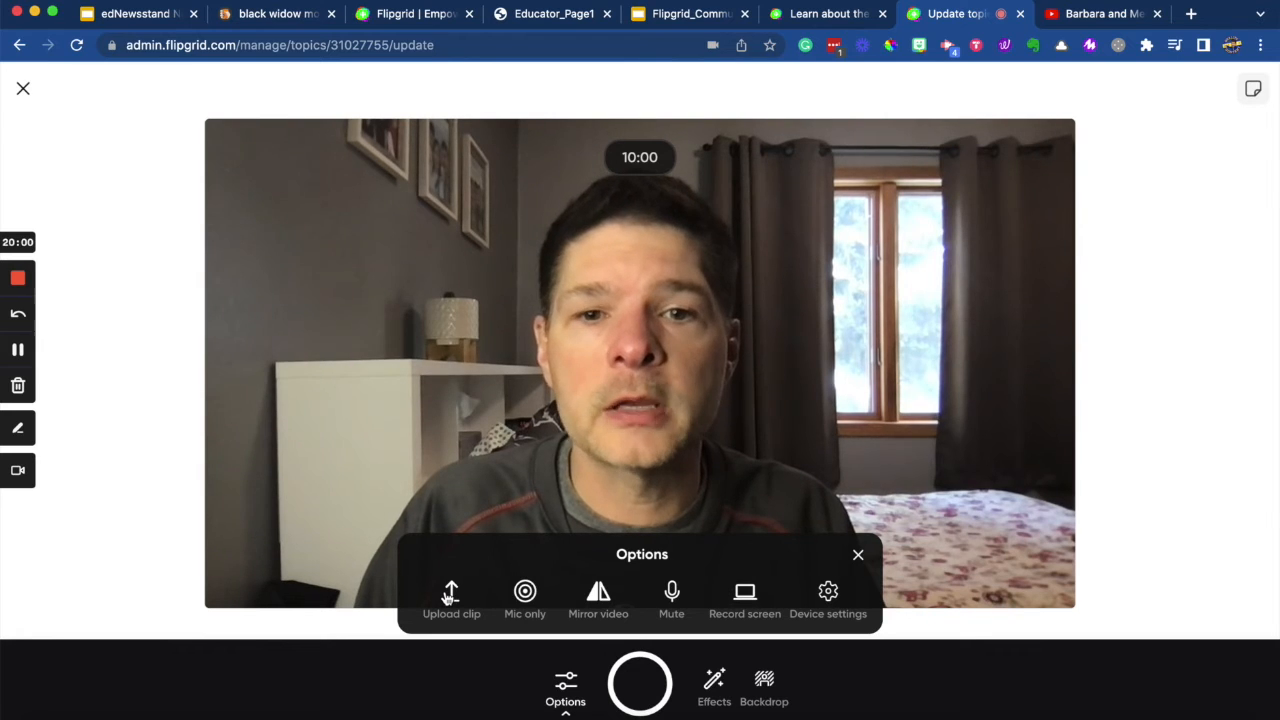
click(526, 593)
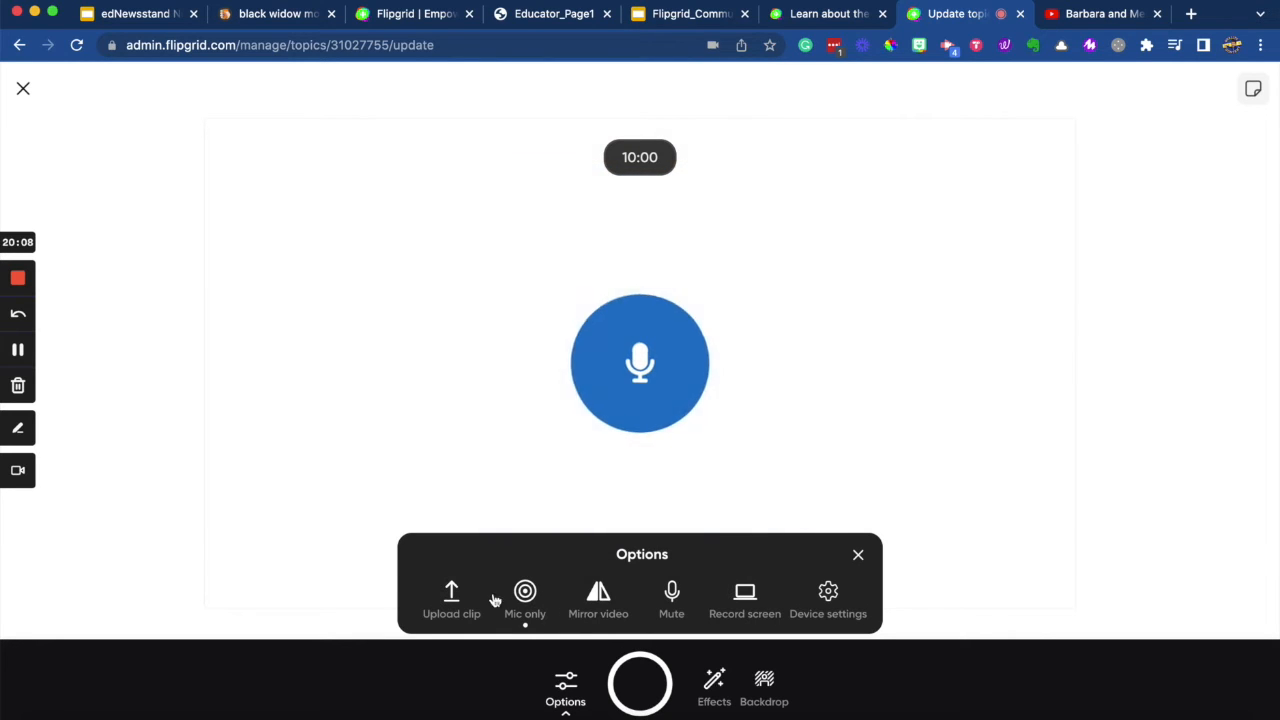
click(598, 592)
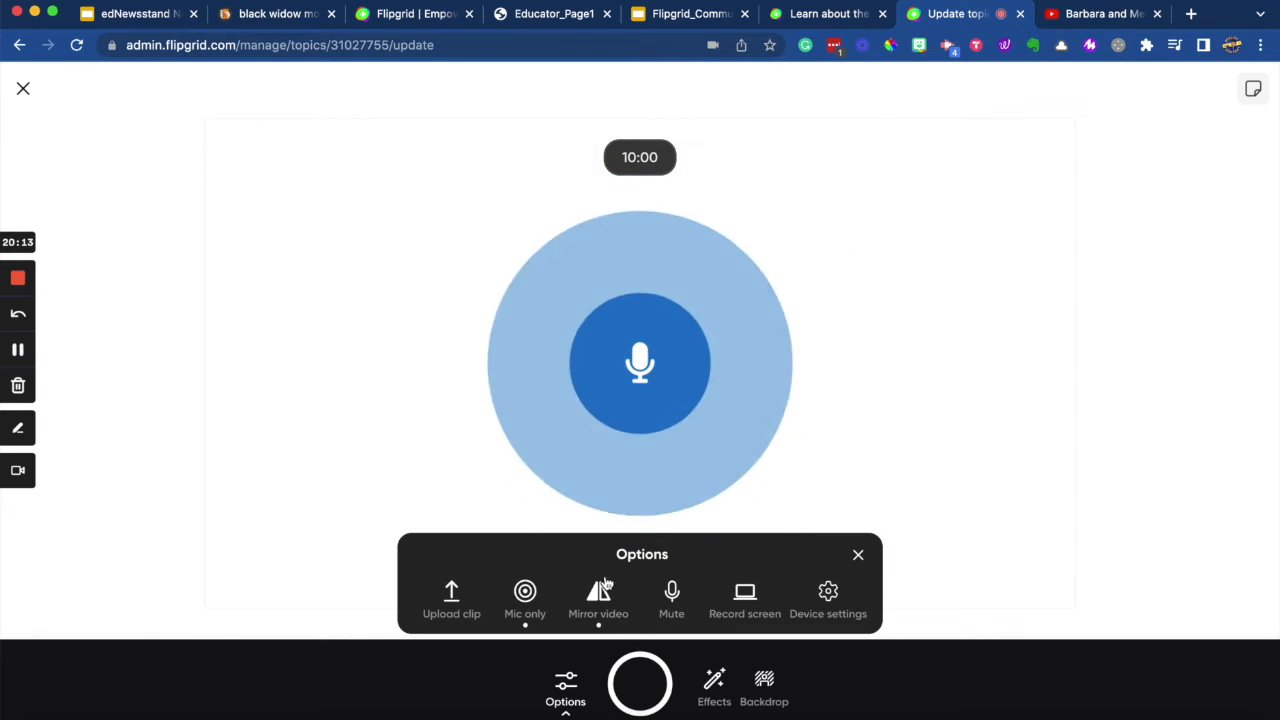
click(527, 591)
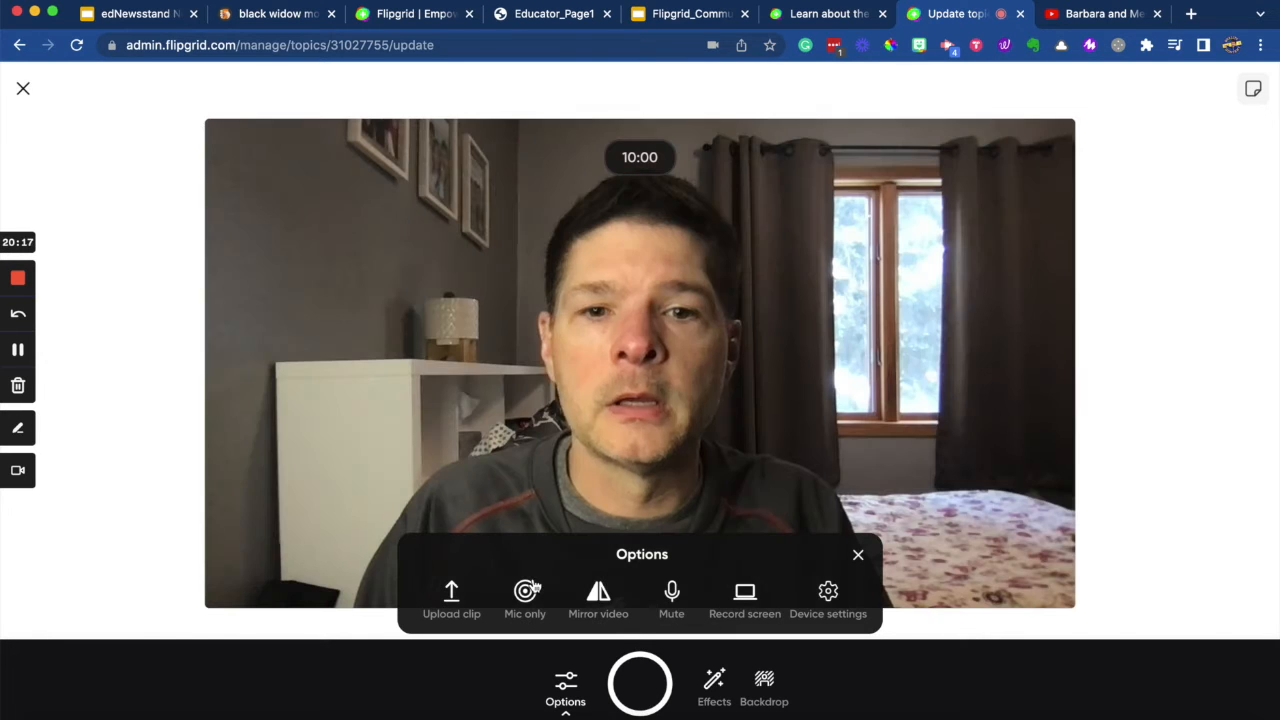
Compare the camera preview with and without Mirror video, leaving Mirror video turned on
click(598, 592)
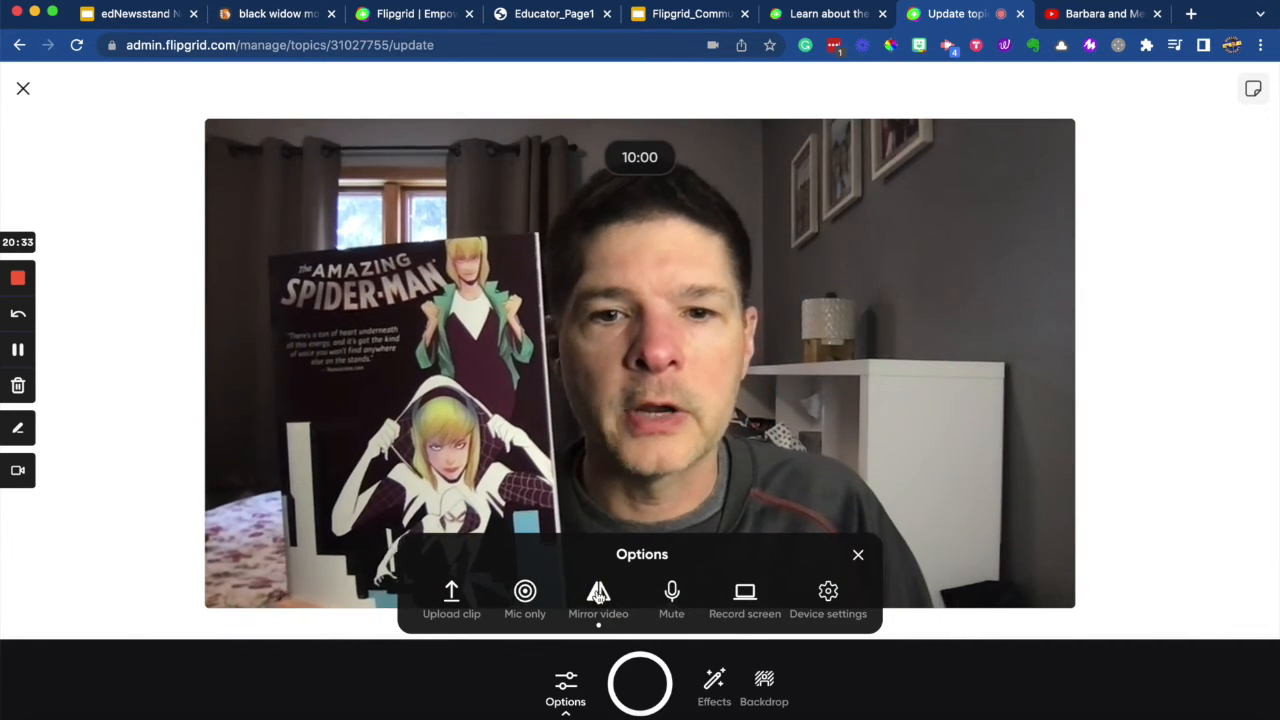
click(598, 592)
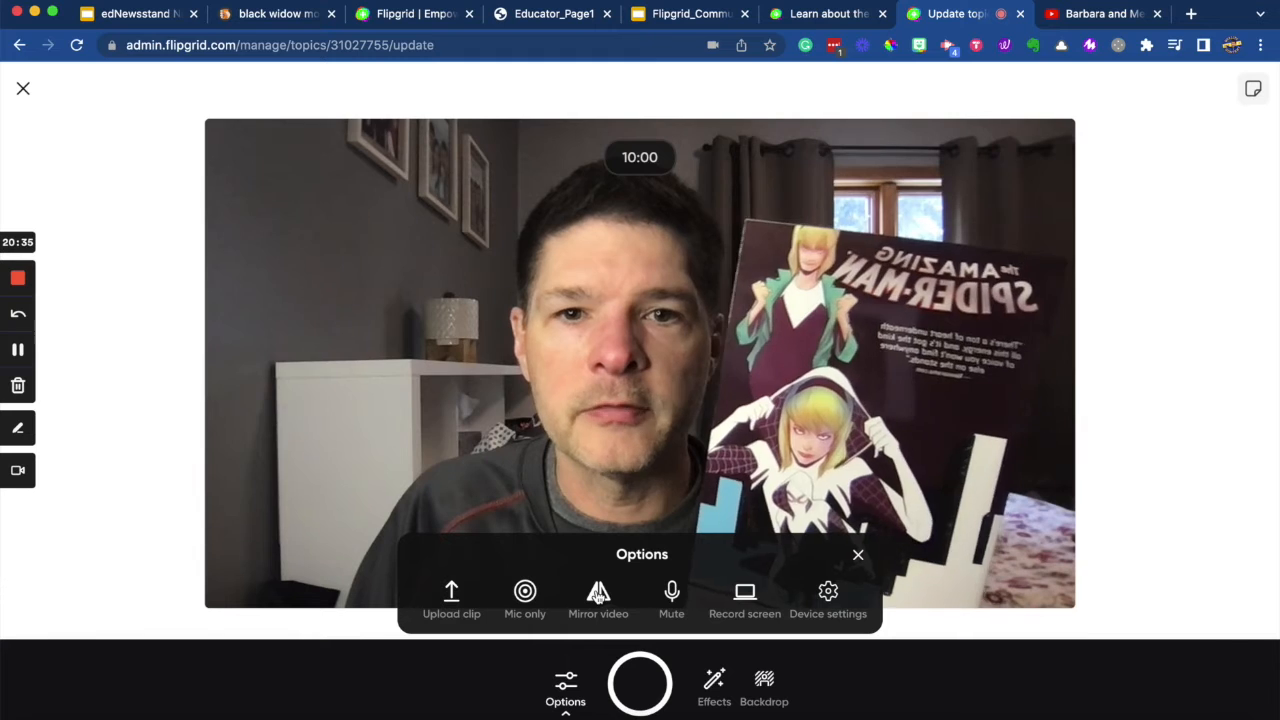
click(598, 592)
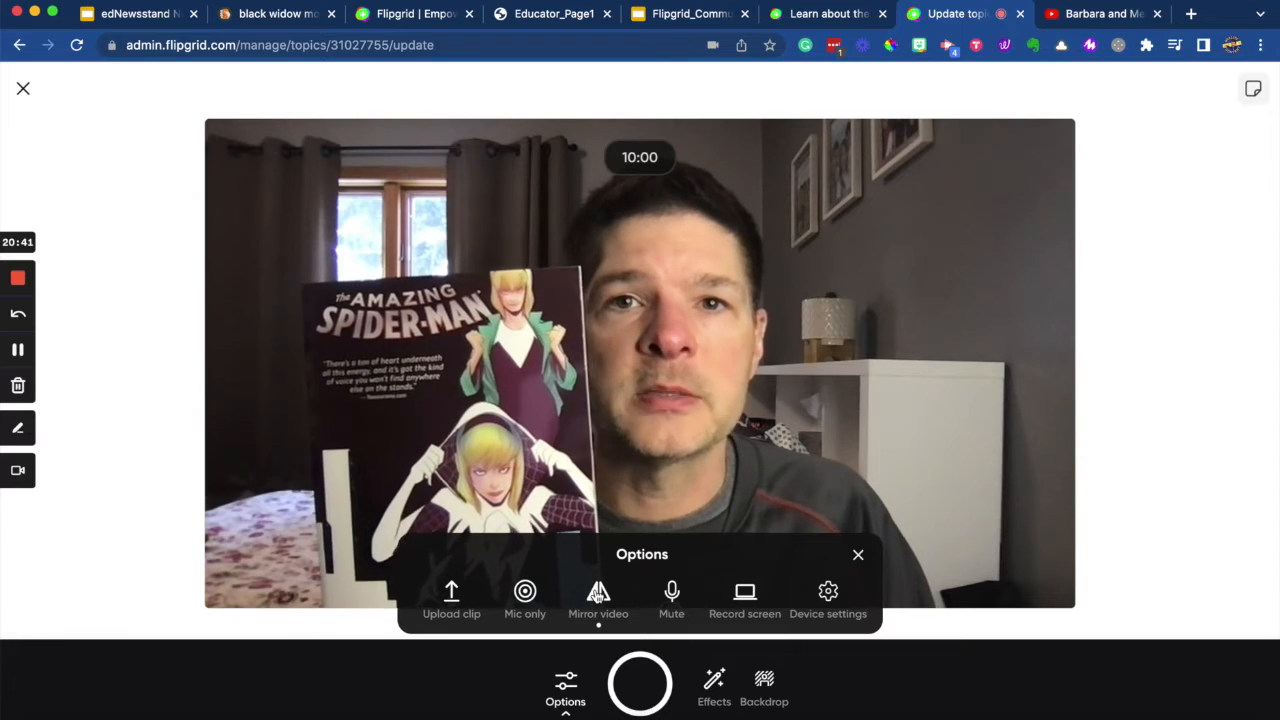
Mute and unmute the microphone, and look over the camera and microphone choices in the device settings
click(671, 592)
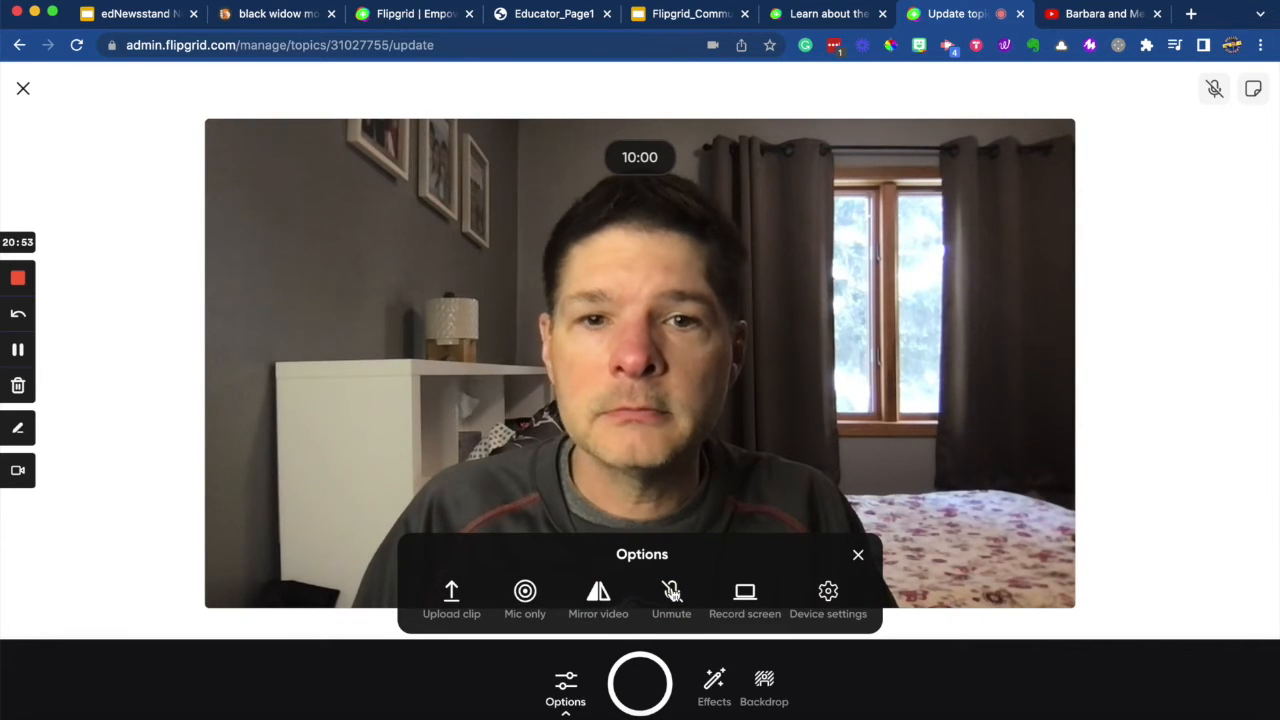
click(671, 592)
click(749, 592)
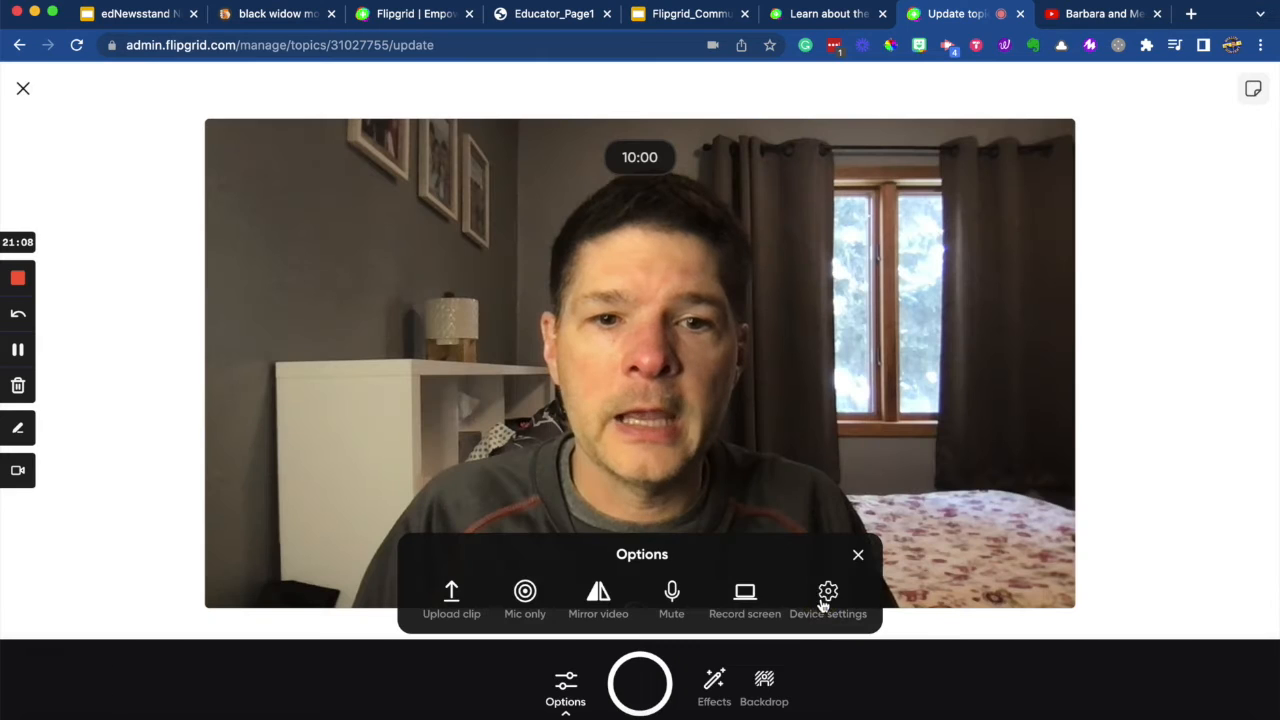
click(827, 594)
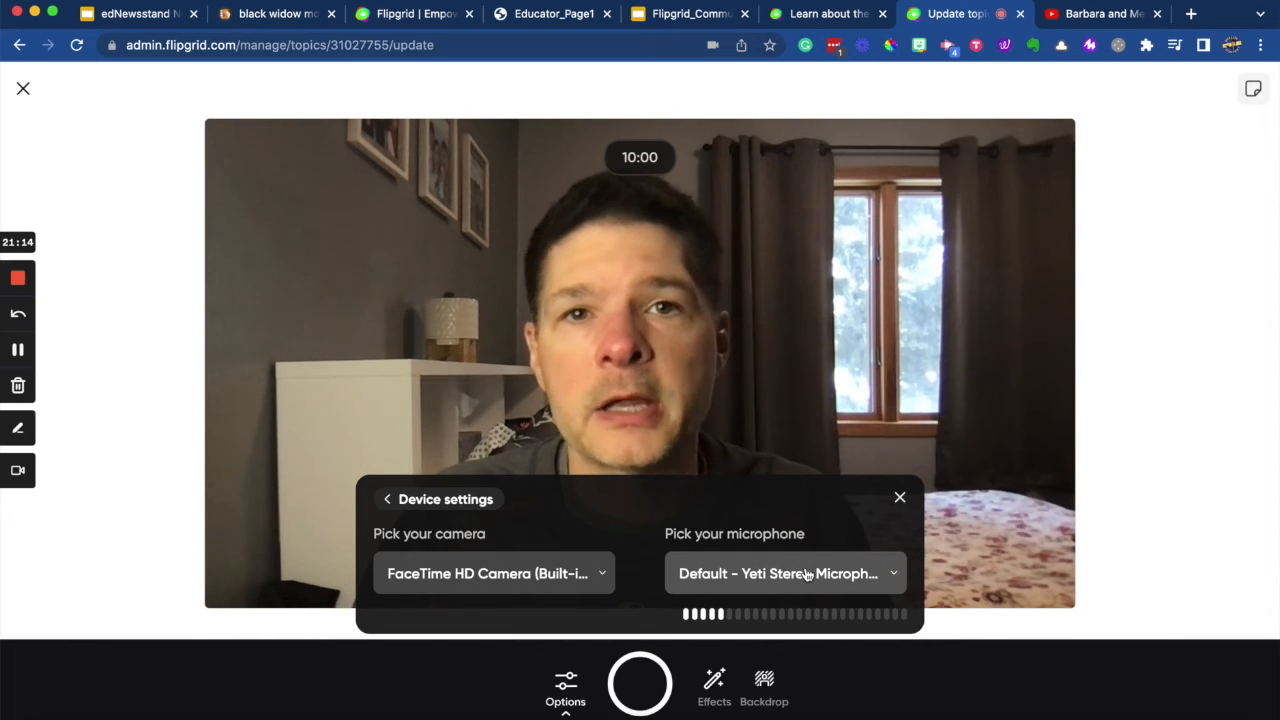
click(899, 497)
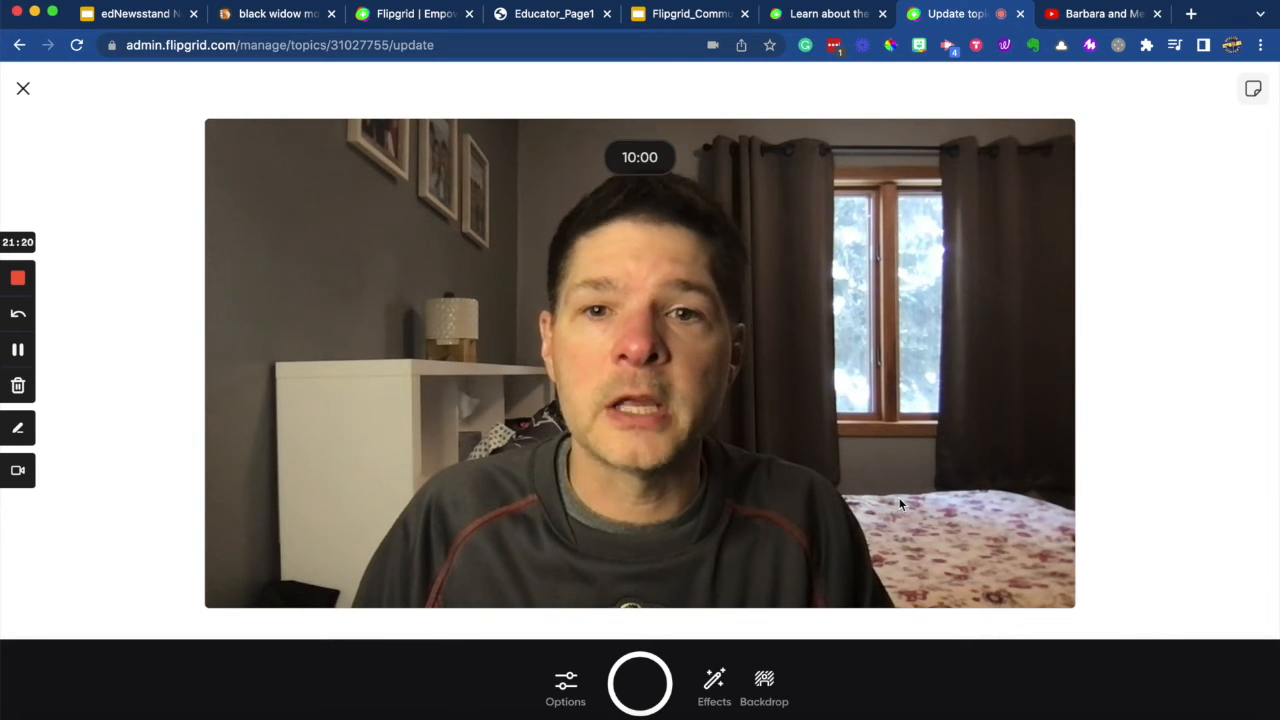
Try the Blur backdrop on the camera preview, remove it again, and browse the remaining backdrop choices
click(764, 684)
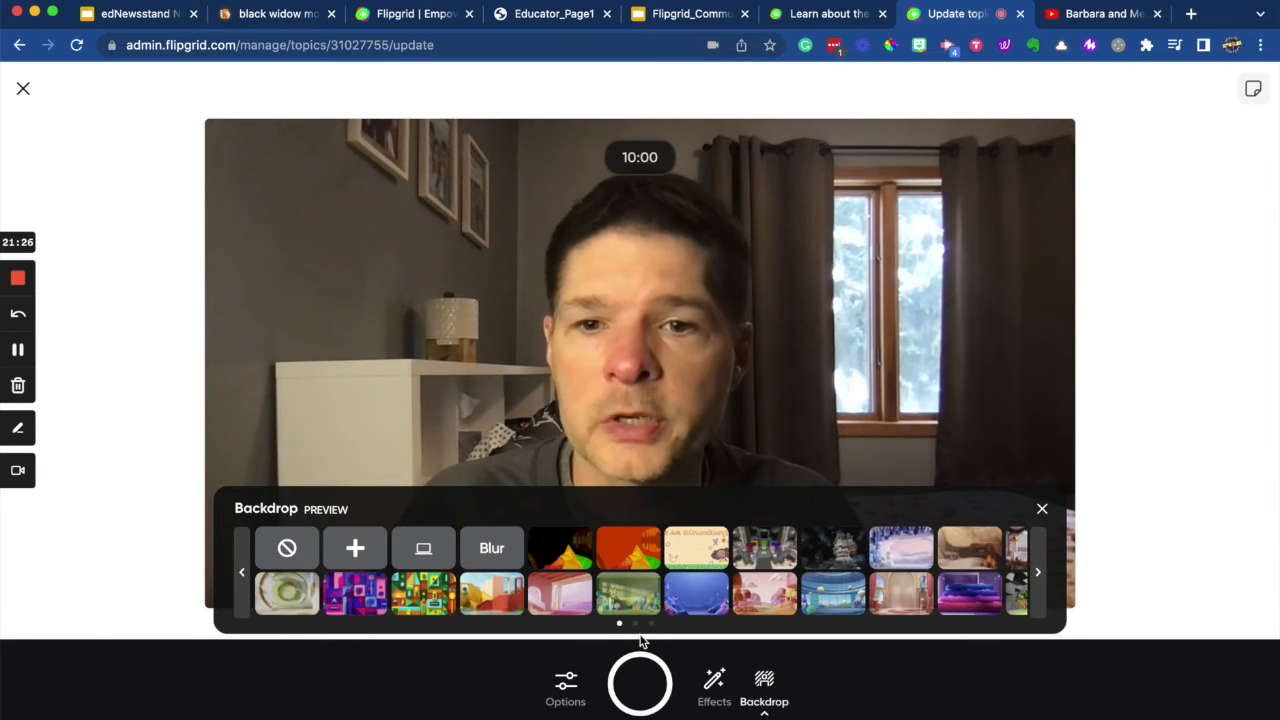
click(481, 555)
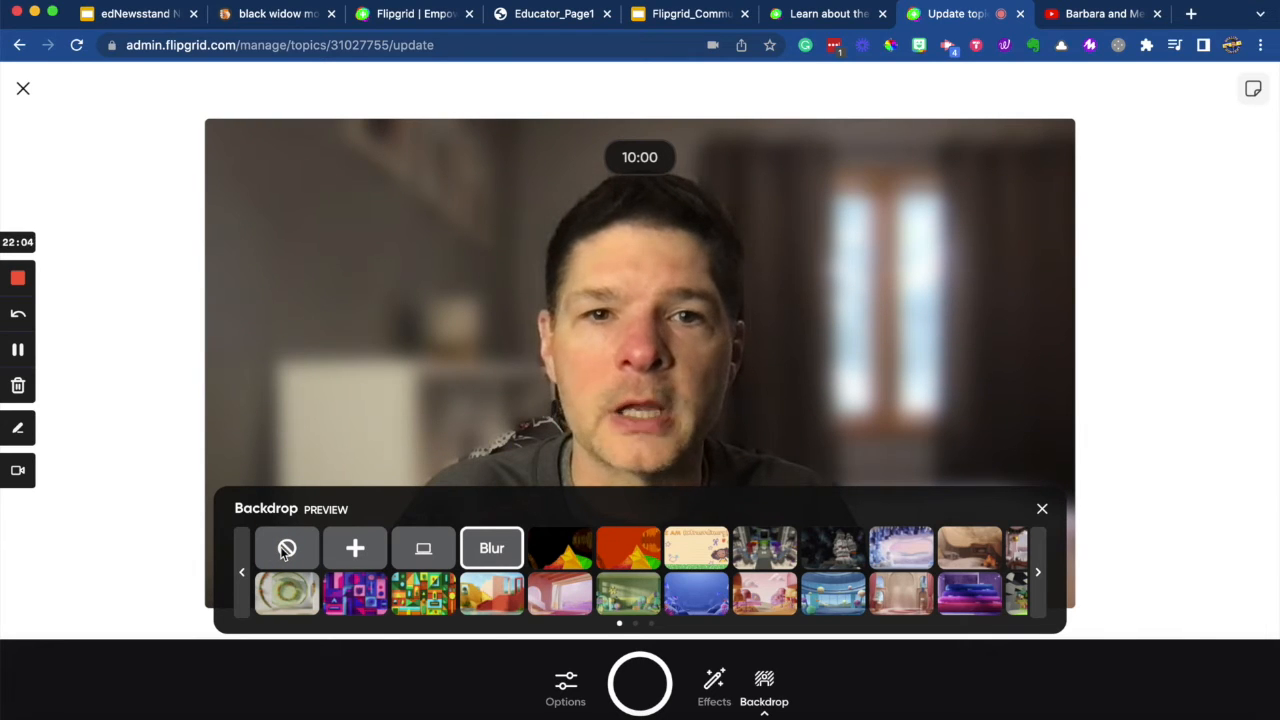
click(285, 549)
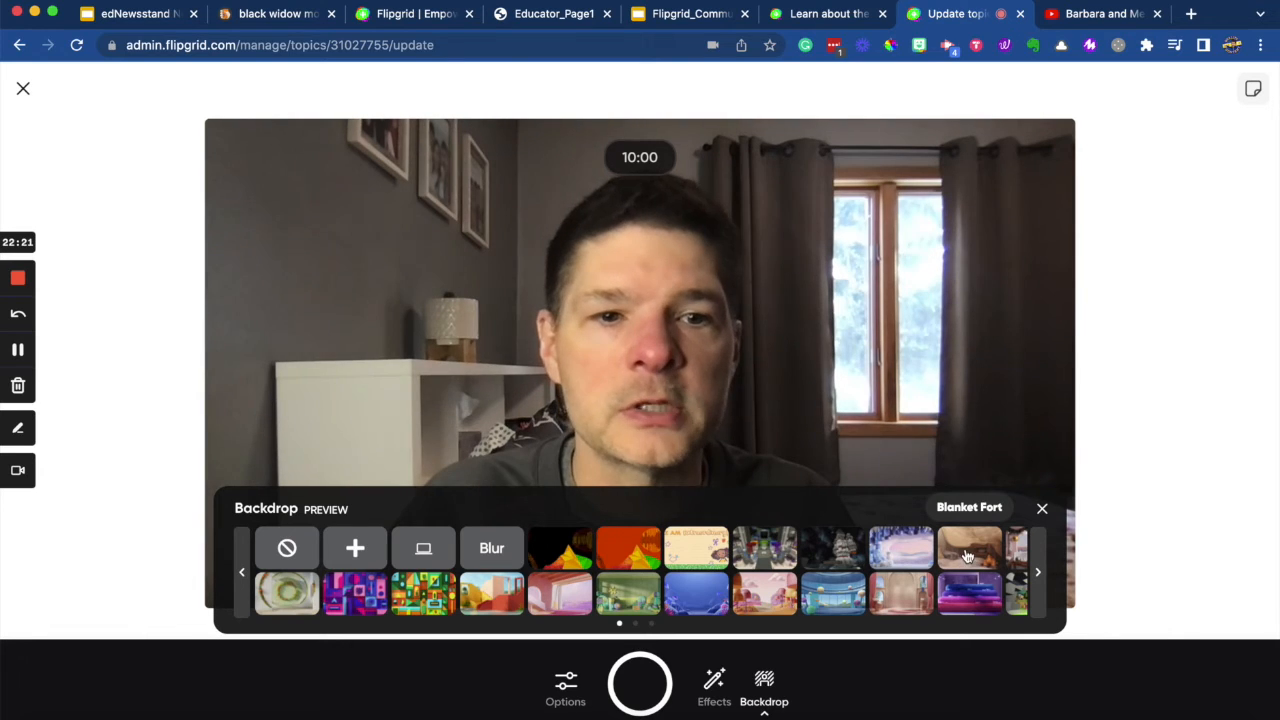
click(1037, 572)
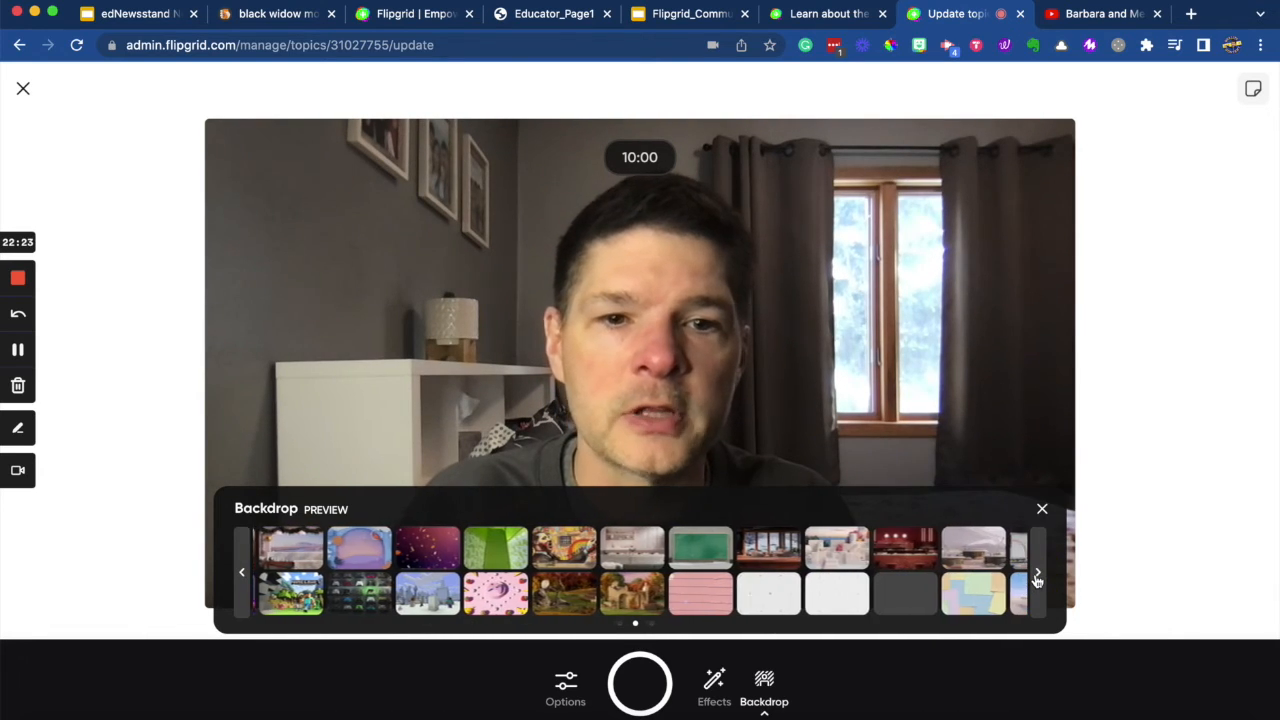
click(1037, 575)
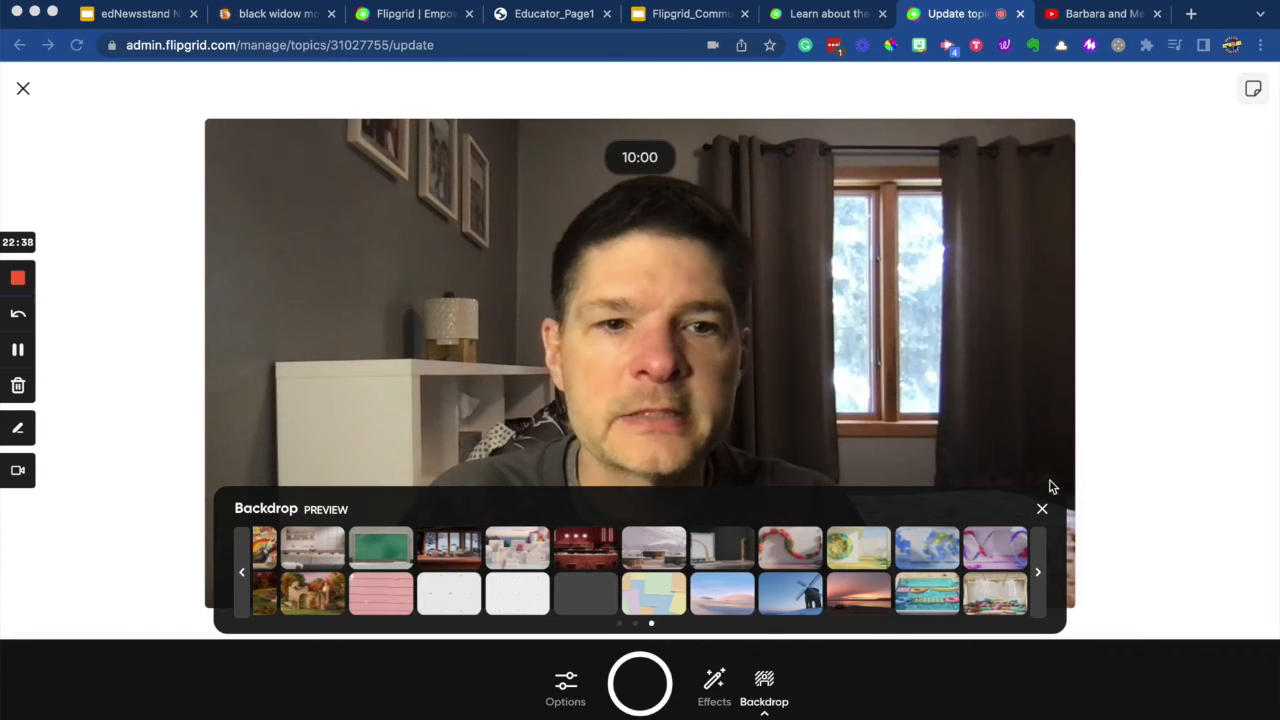
click(1043, 513)
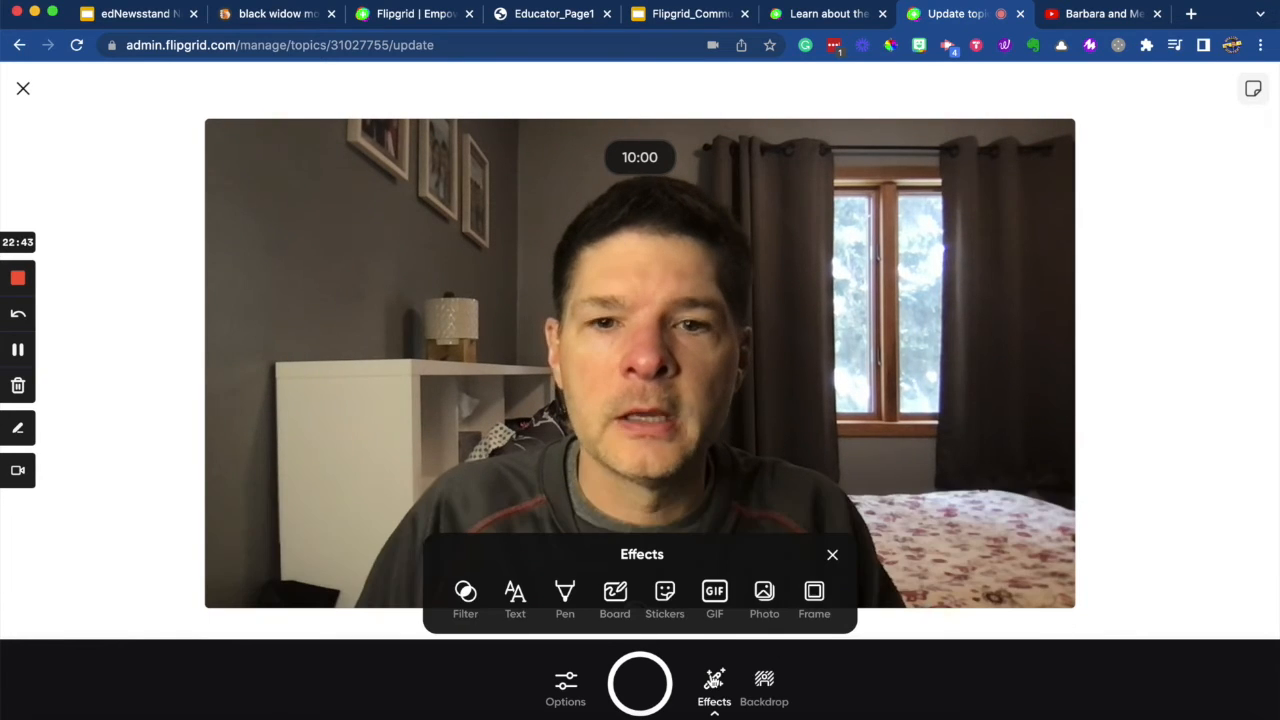
Preview several camera filters, including Bricks, the pixelated look and Vintage, and return to the unfiltered view
click(465, 594)
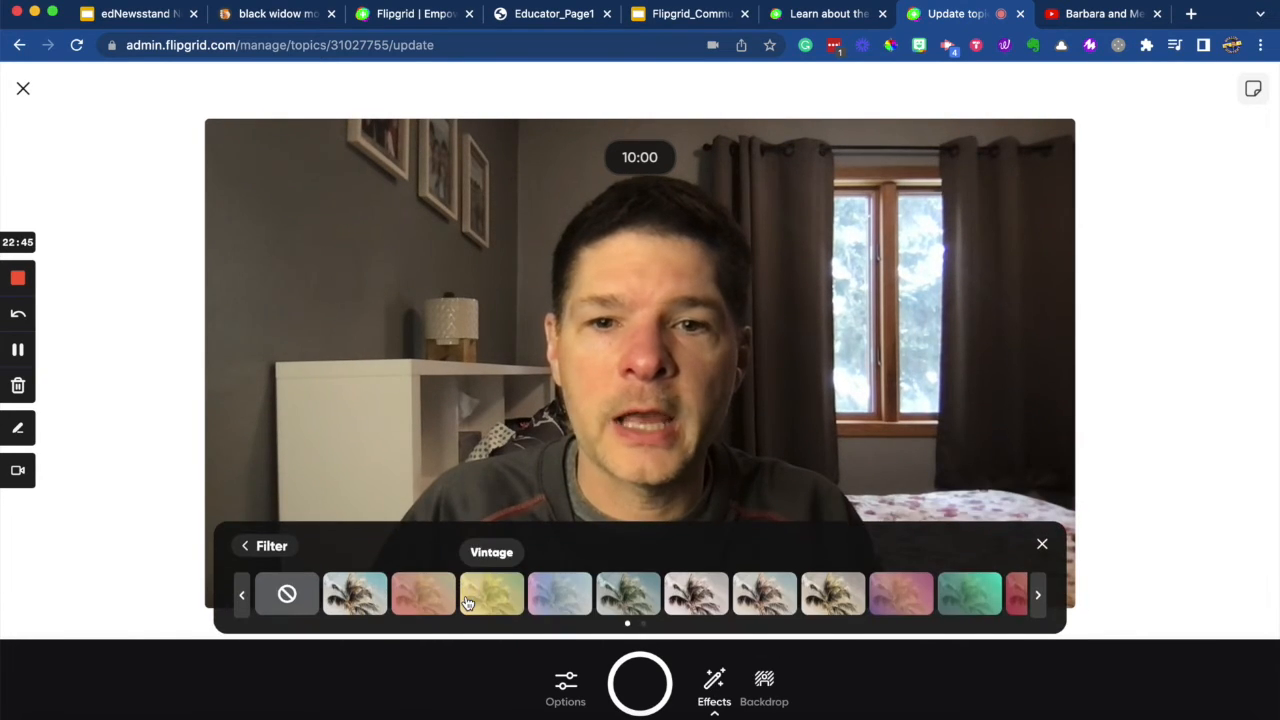
click(1039, 597)
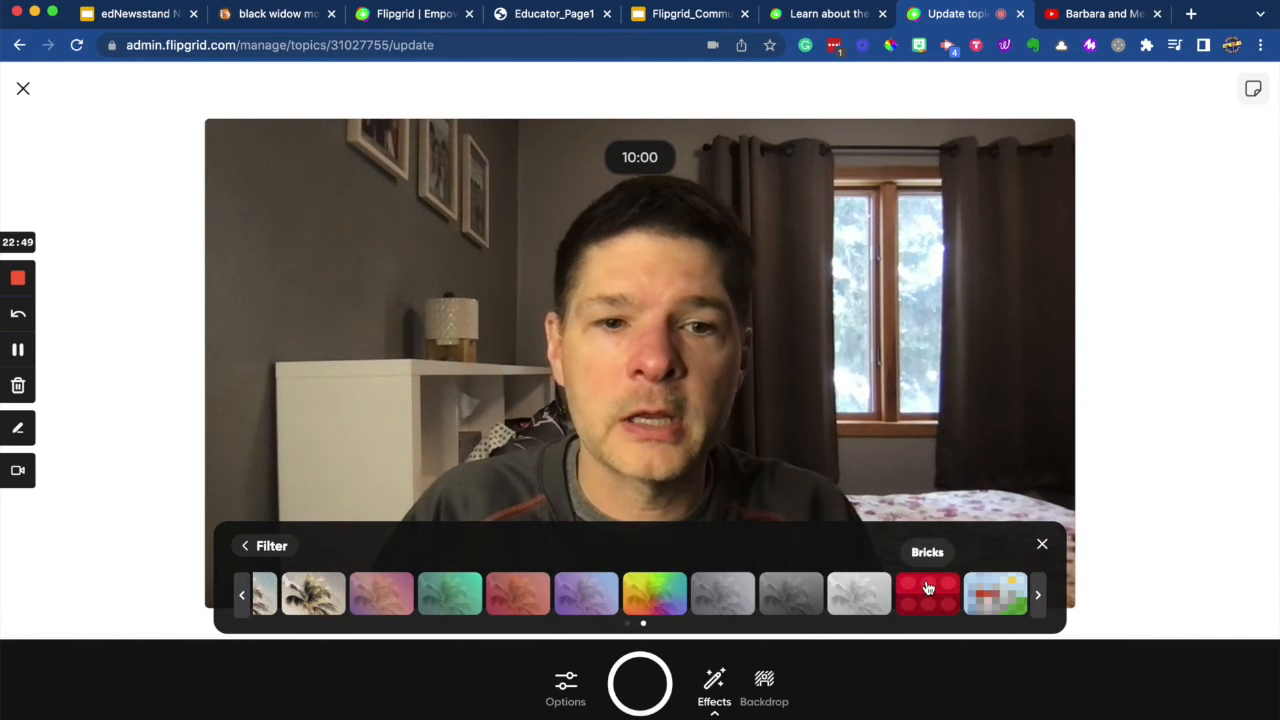
click(928, 590)
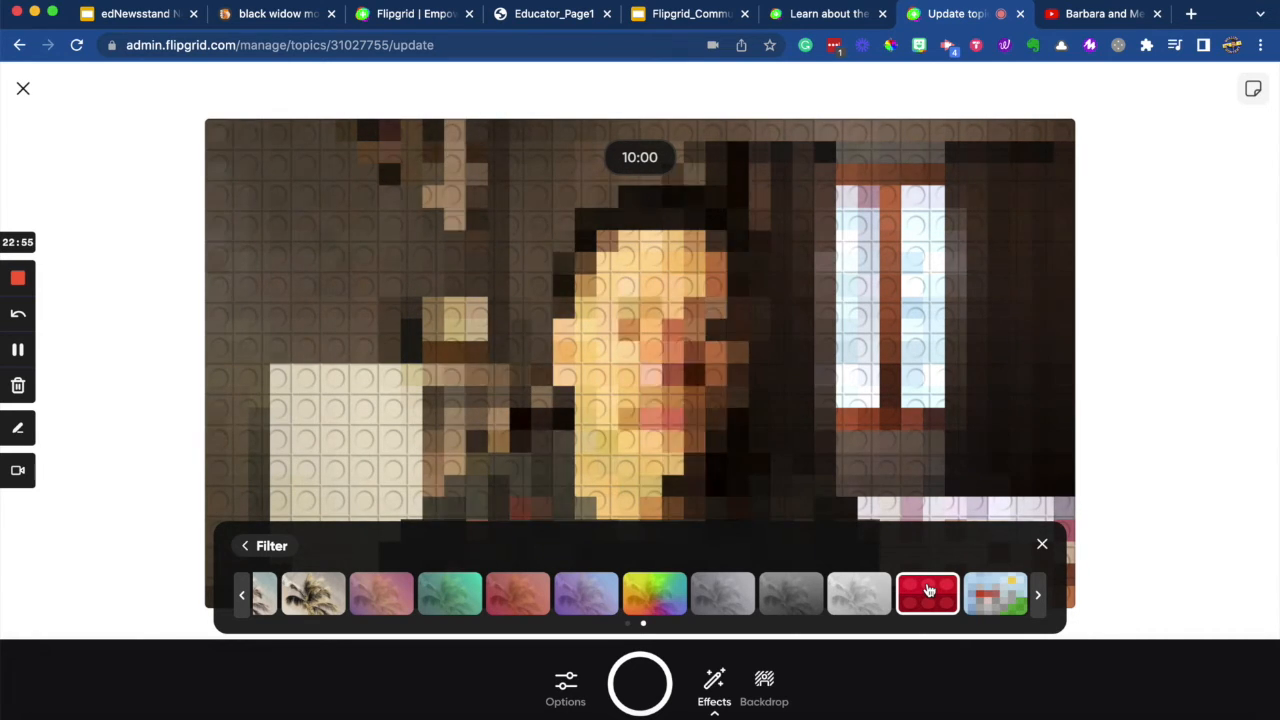
click(996, 595)
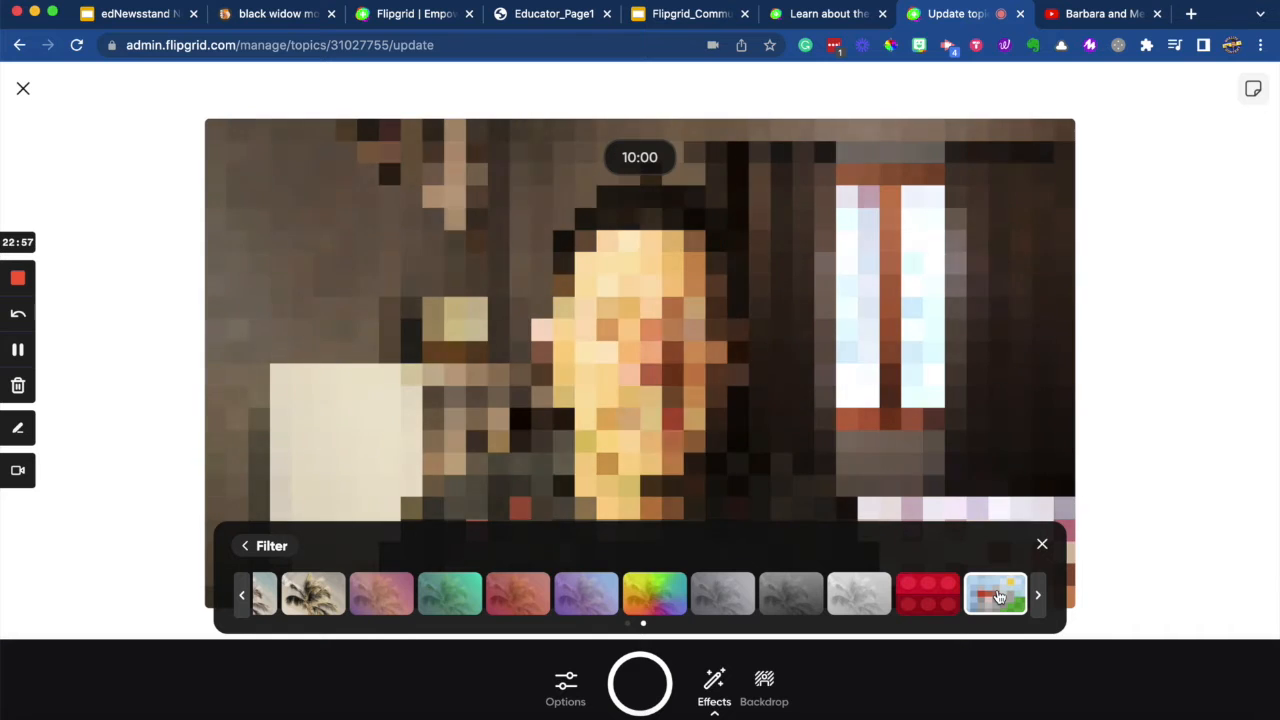
click(1037, 596)
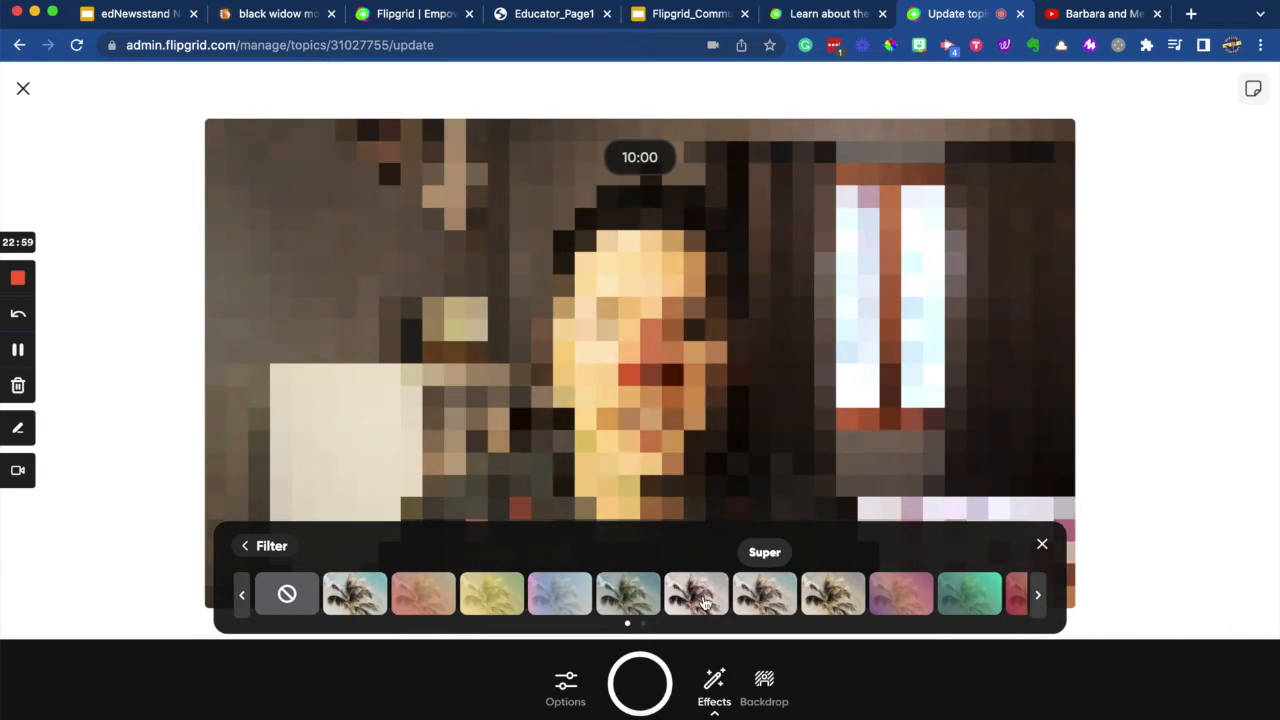
click(366, 600)
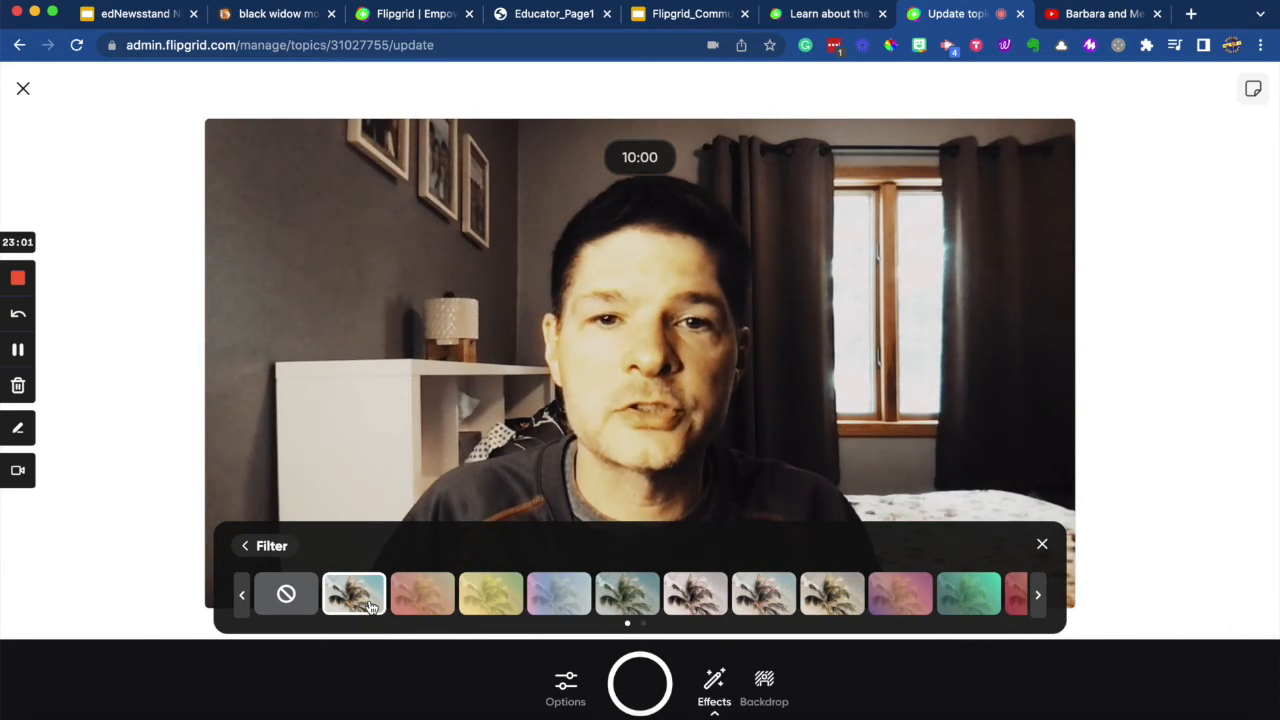
click(505, 597)
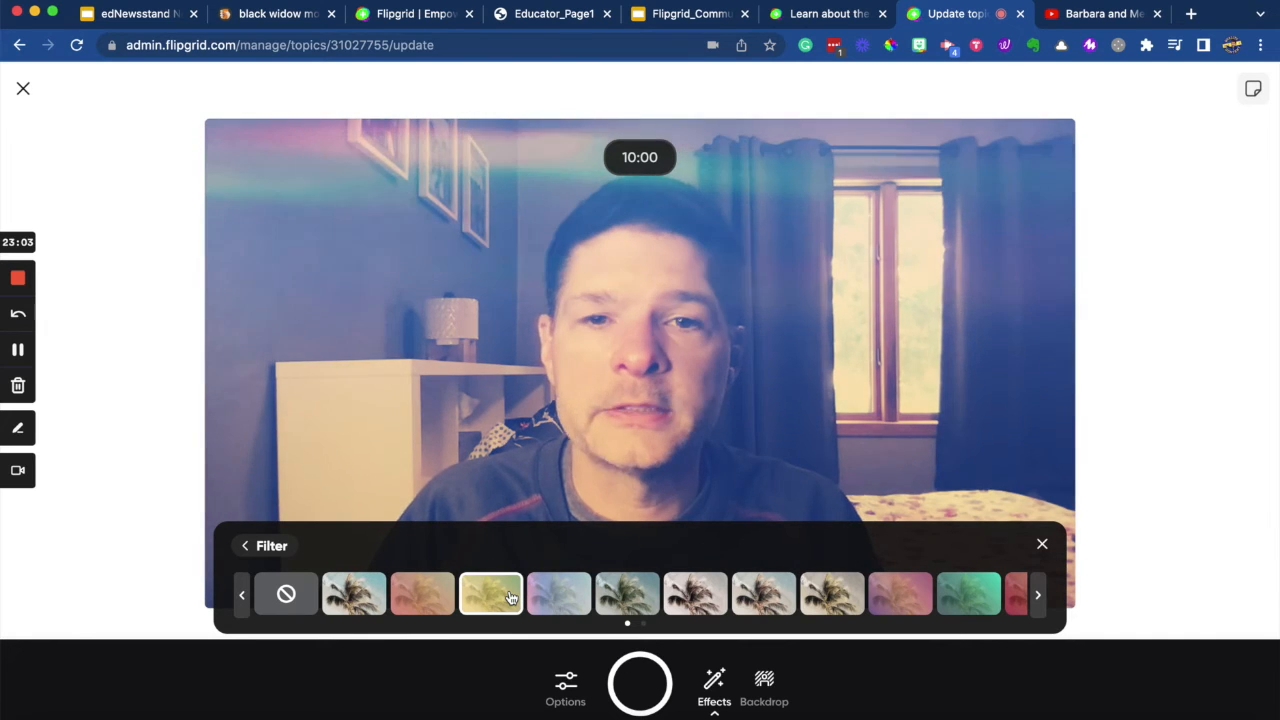
click(615, 595)
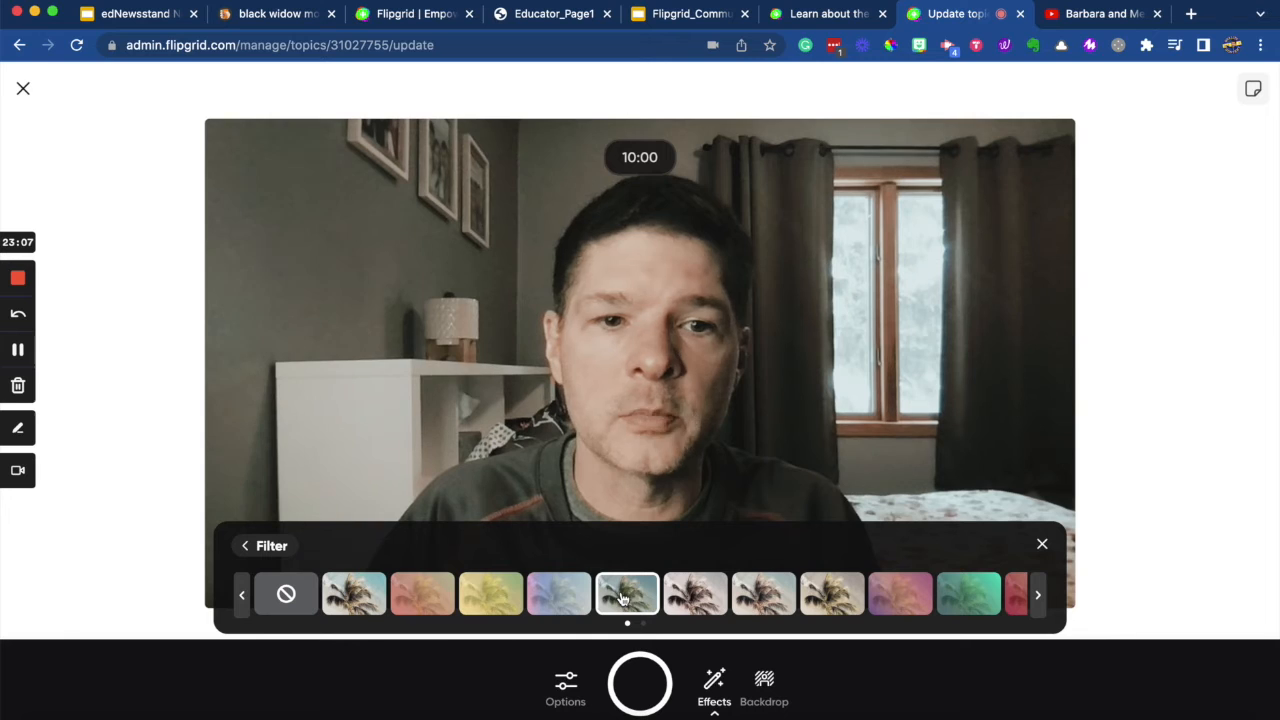
click(1020, 597)
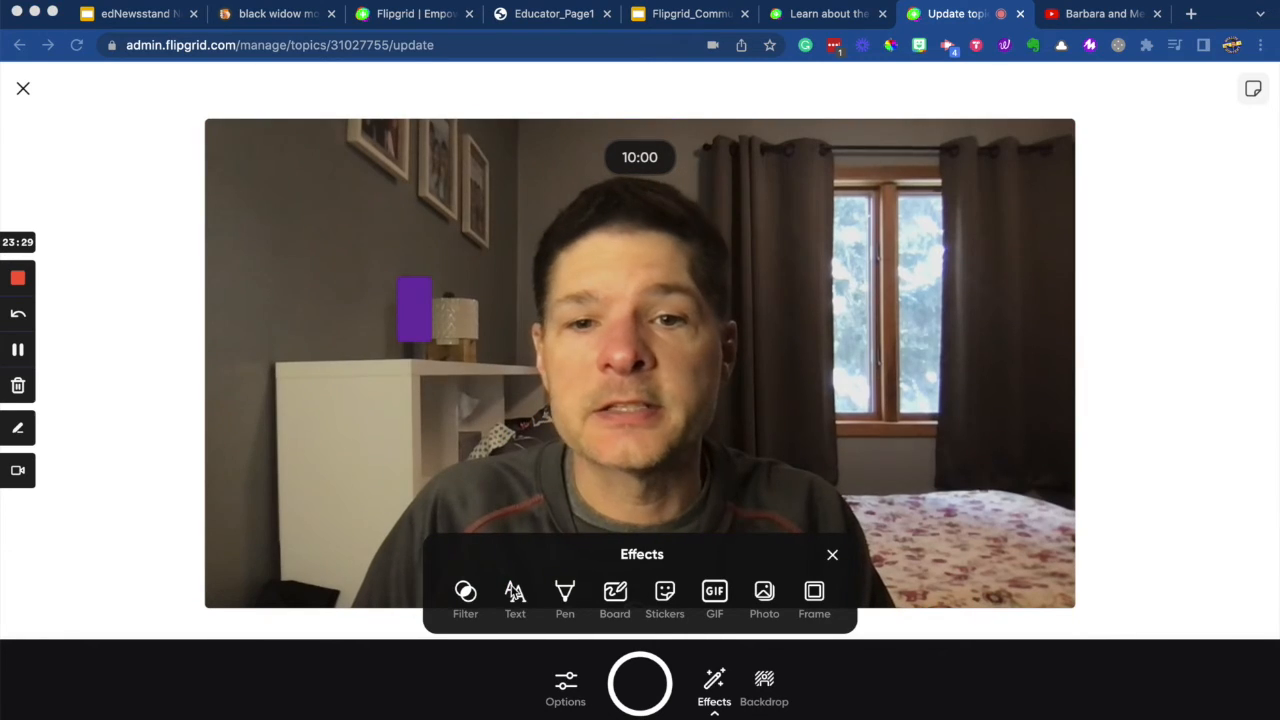
Add a Superpower-style text reading "superhero" to the camera preview and look through its text colour and stroke options
click(514, 593)
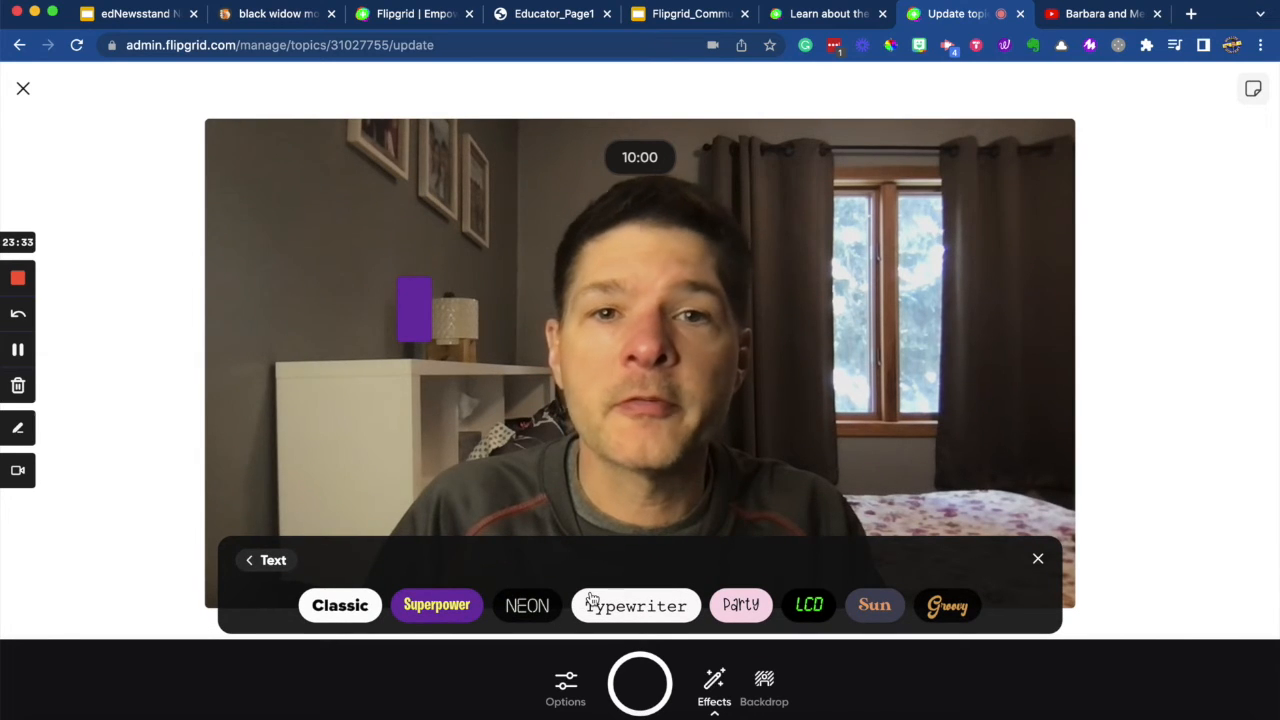
click(455, 608)
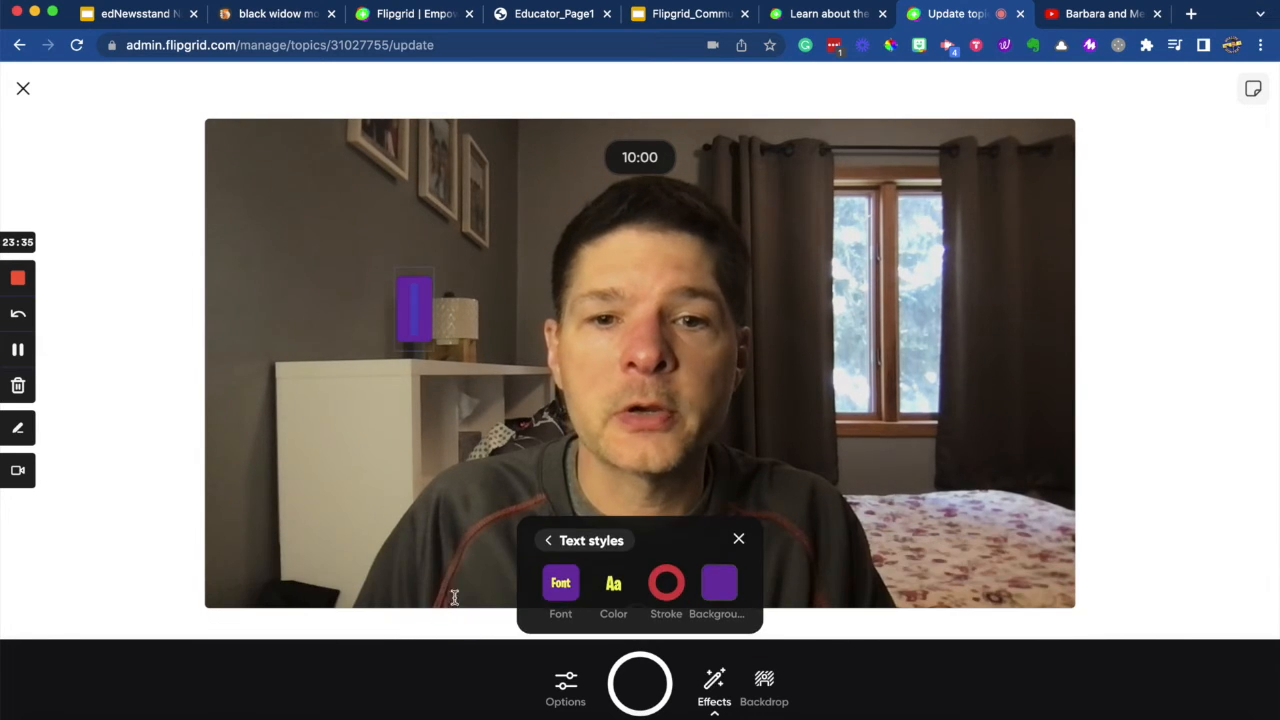
click(613, 586)
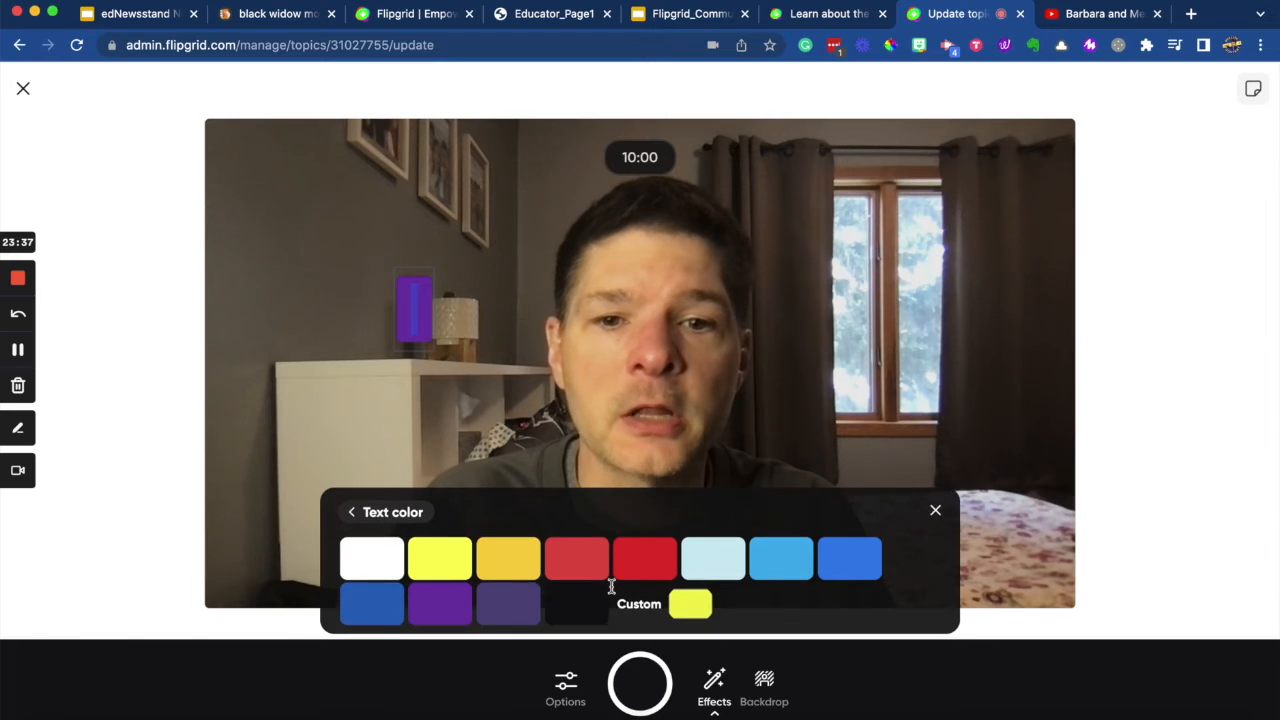
click(381, 511)
click(665, 585)
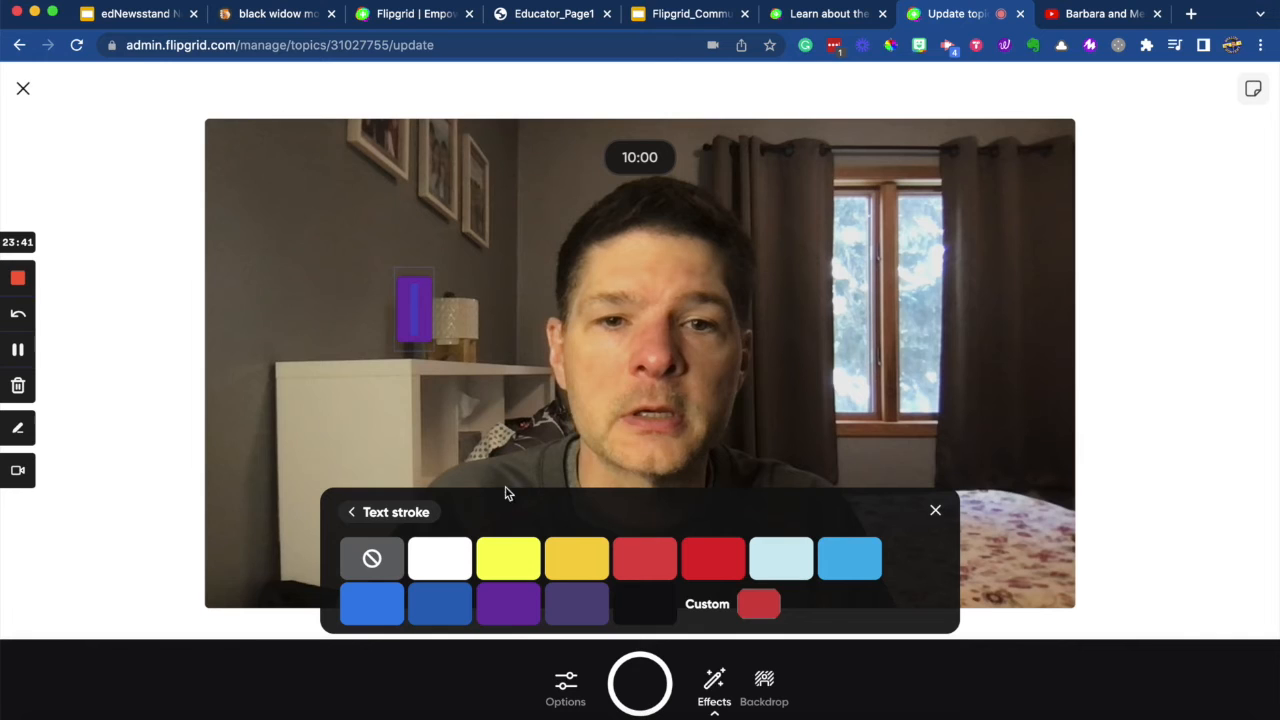
click(371, 513)
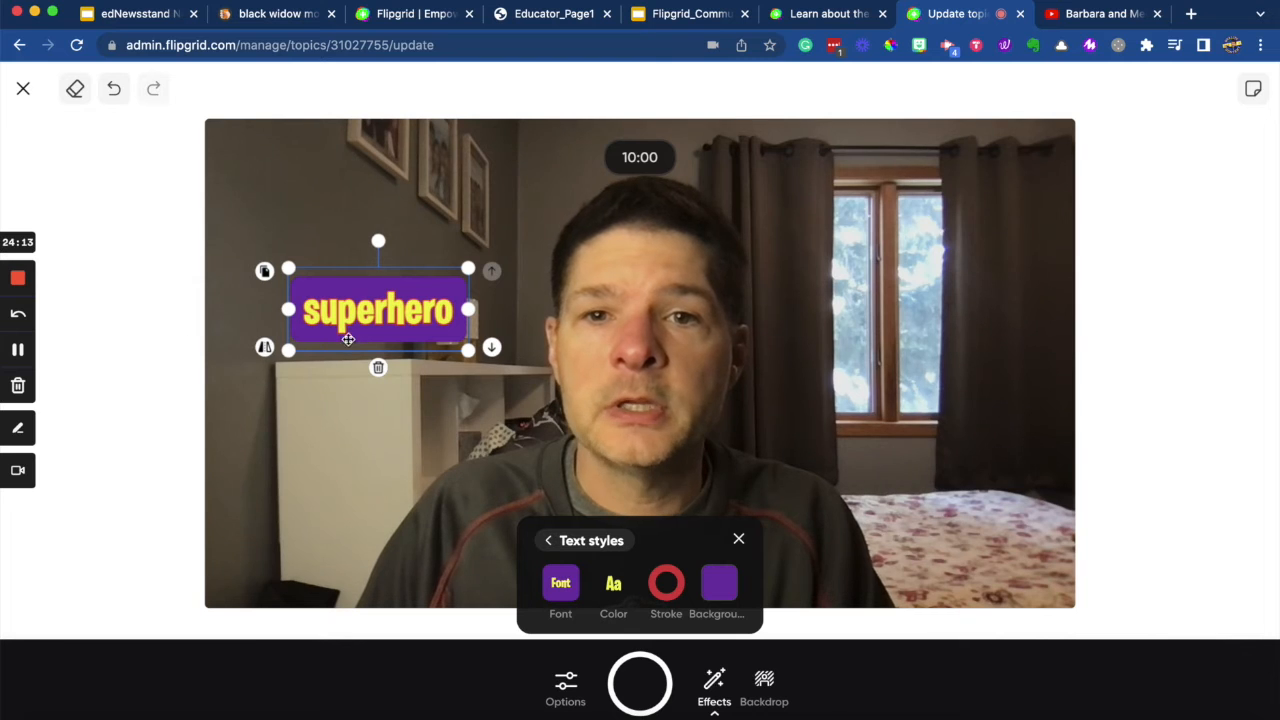
Select the "superhero" text for editing and remove it from the camera preview
double_click(368, 318)
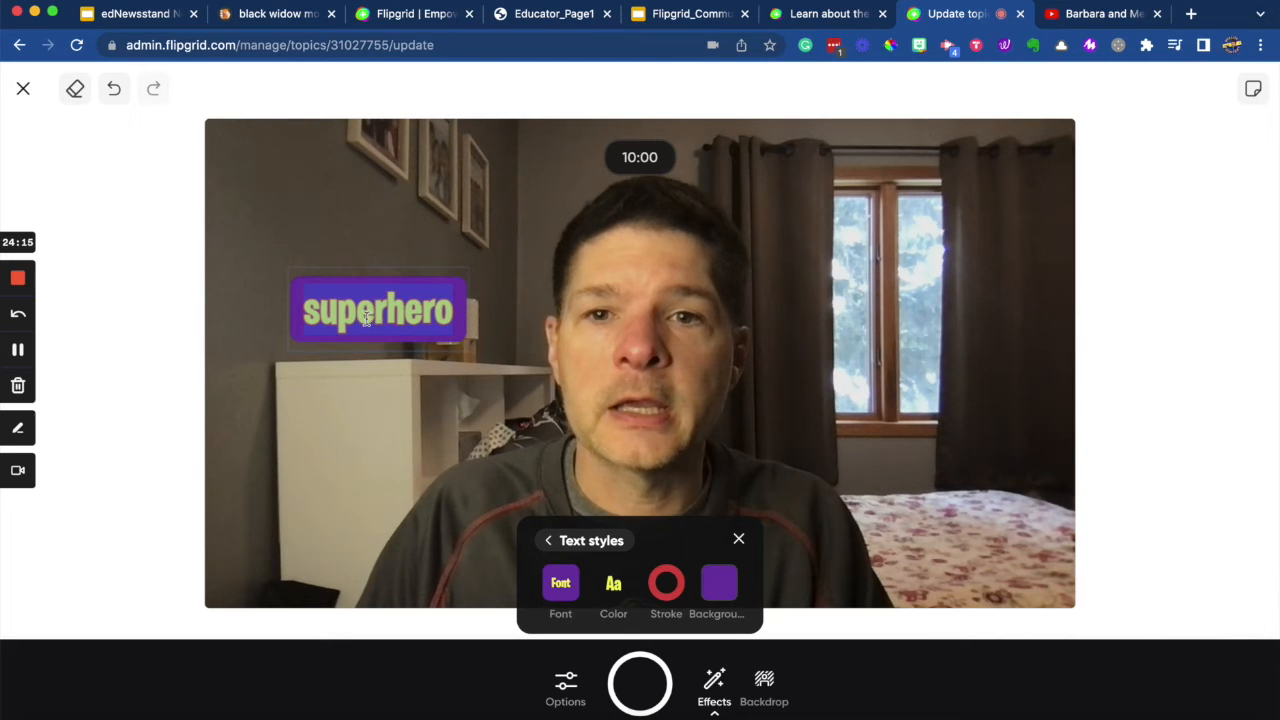
click(315, 387)
drag(316, 332, 320, 285)
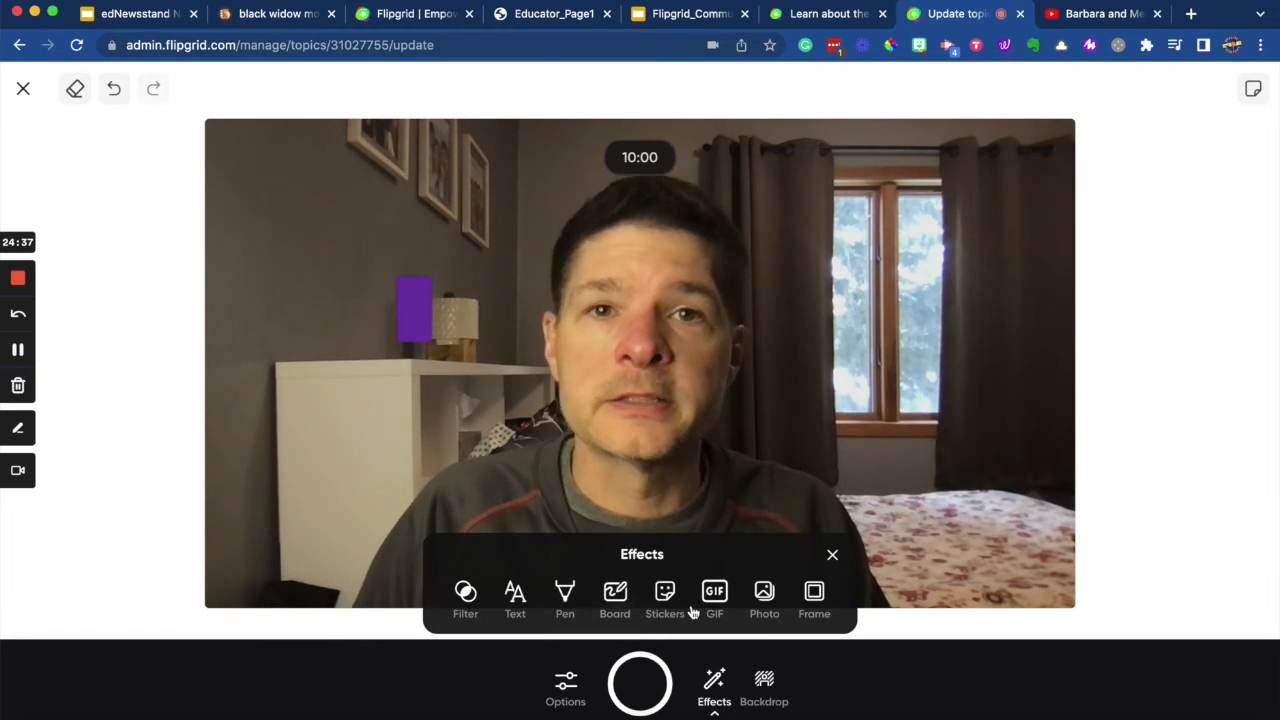
Scribble over the camera preview with the turquoise Pen, and clear all drawings and added effects
click(567, 589)
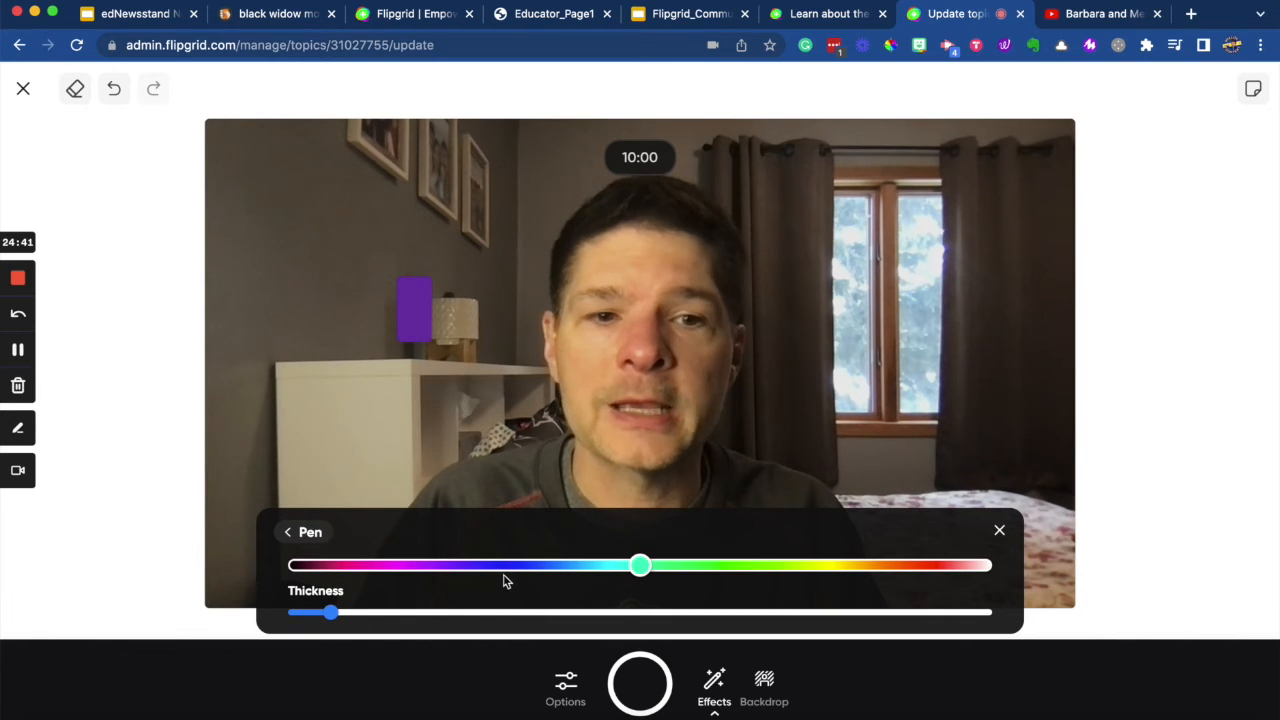
mouse_move(404, 300)
mouse_down()
mouse_move(717, 234)
mouse_move(890, 297)
mouse_move(766, 309)
mouse_move(646, 229)
mouse_move(400, 217)
mouse_move(405, 243)
mouse_move(349, 286)
mouse_move(396, 284)
mouse_up()
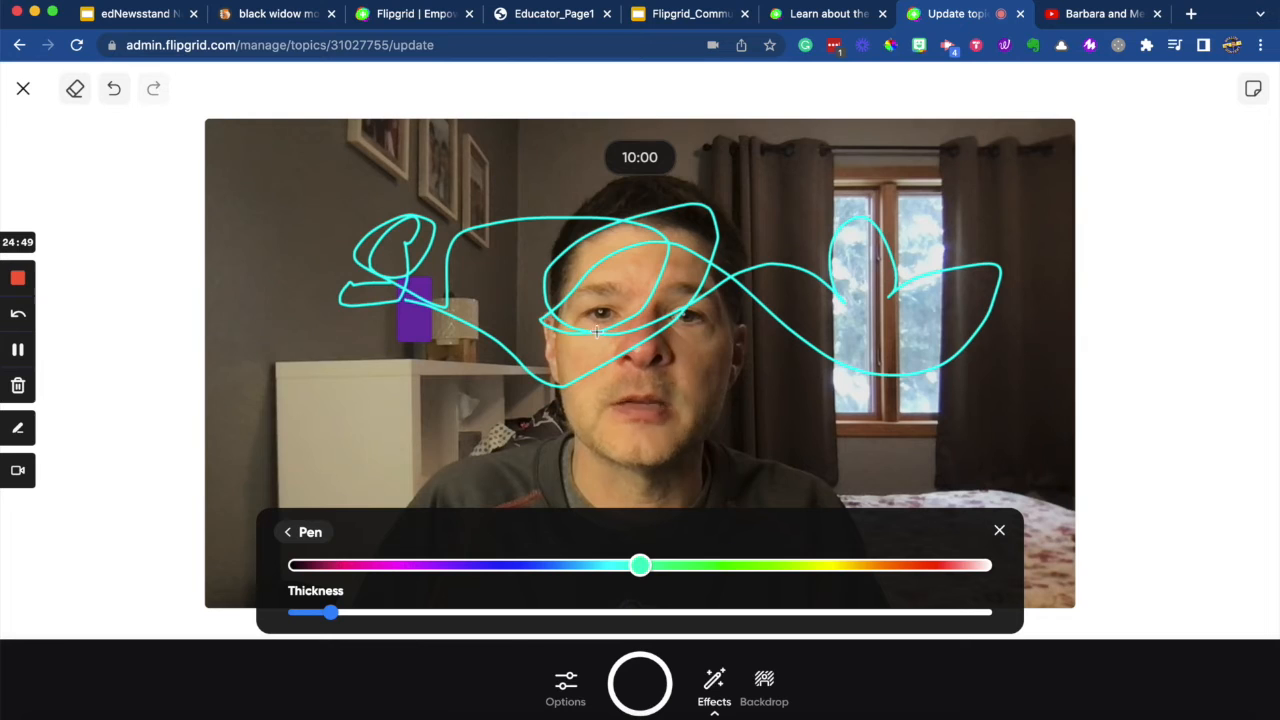
mouse_move(543, 296)
mouse_down()
mouse_move(555, 337)
mouse_move(523, 305)
mouse_move(564, 299)
mouse_up()
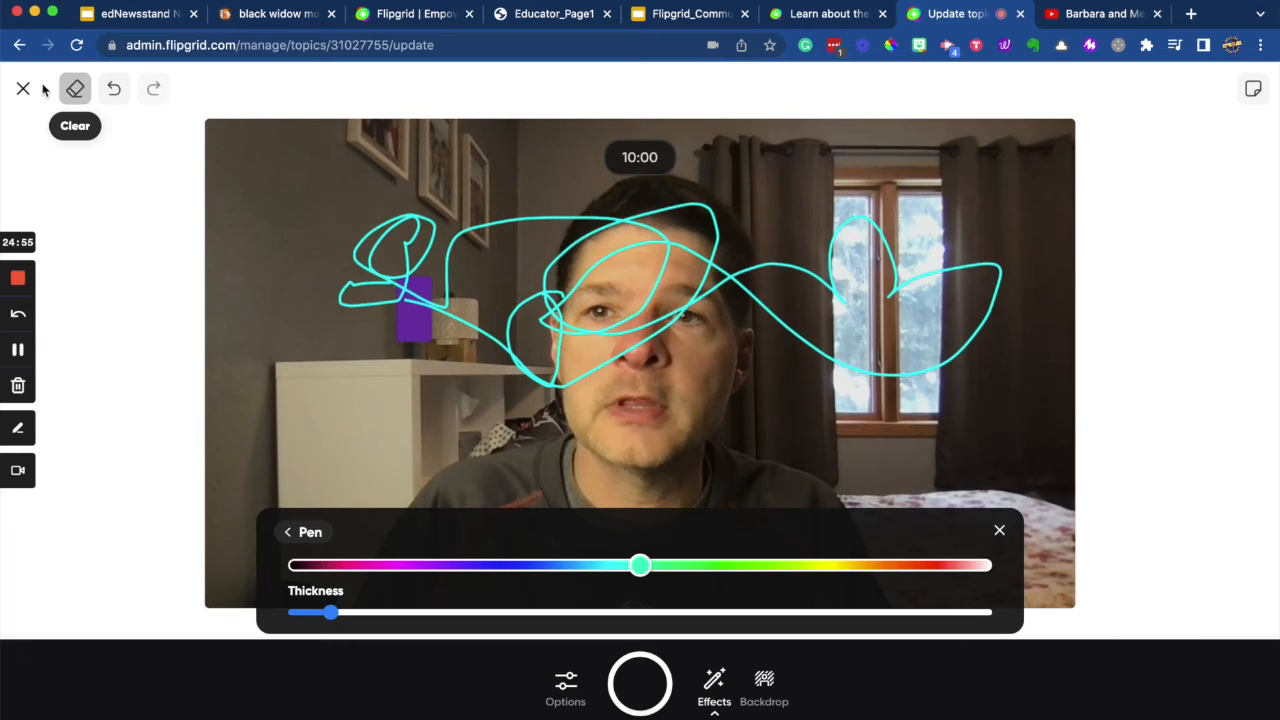
click(75, 91)
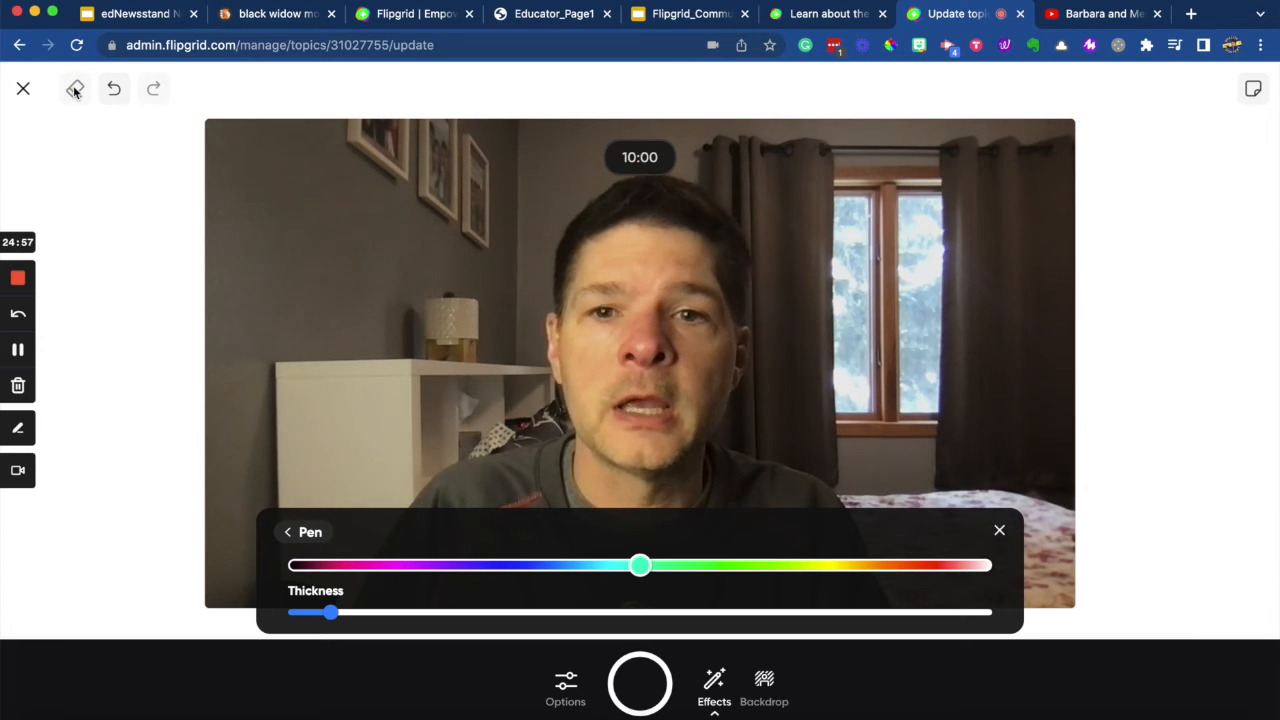
click(288, 532)
Add a grid-paper board as a split screen beside the camera view and draw a turquoise diagonal arrow across it with the Pen
click(614, 592)
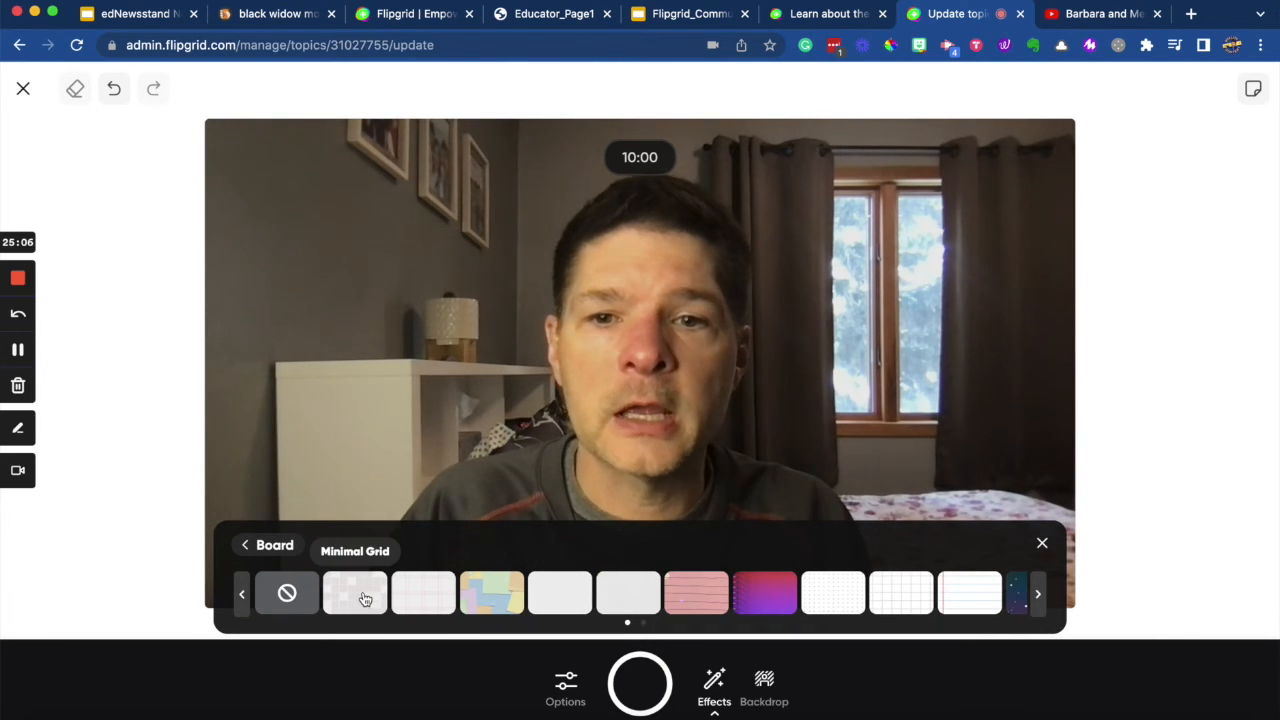
click(889, 605)
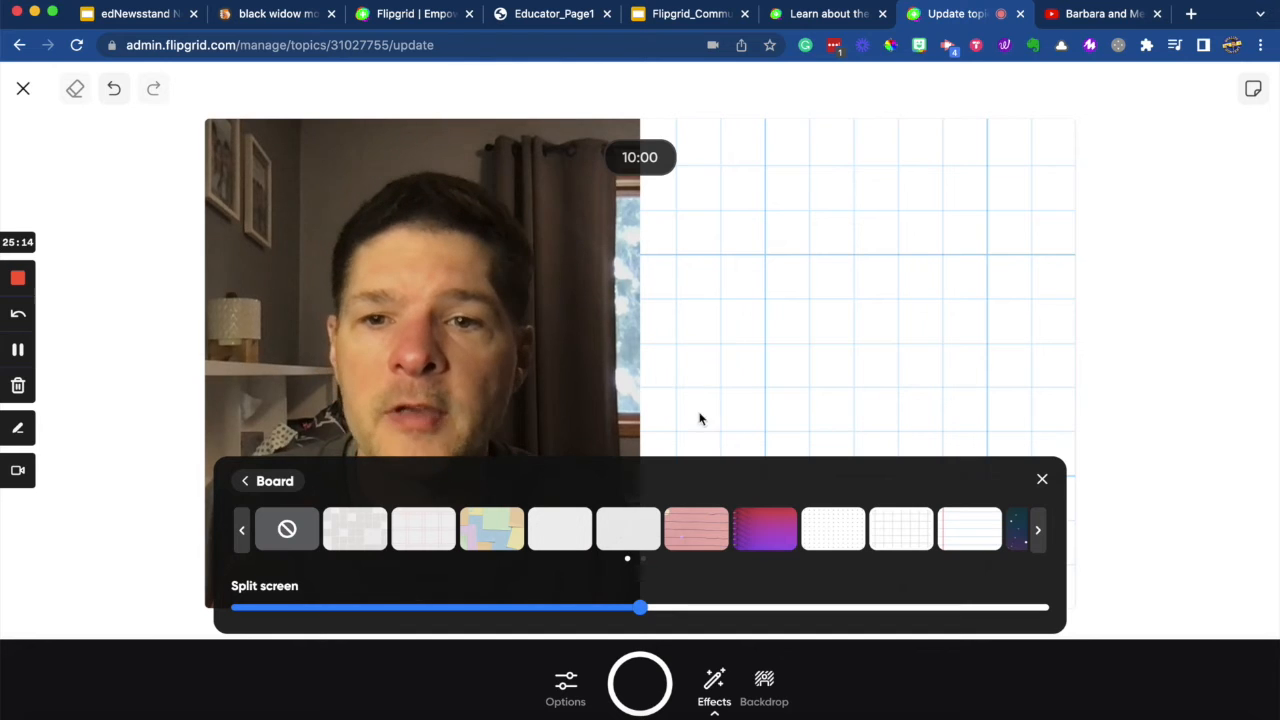
click(255, 480)
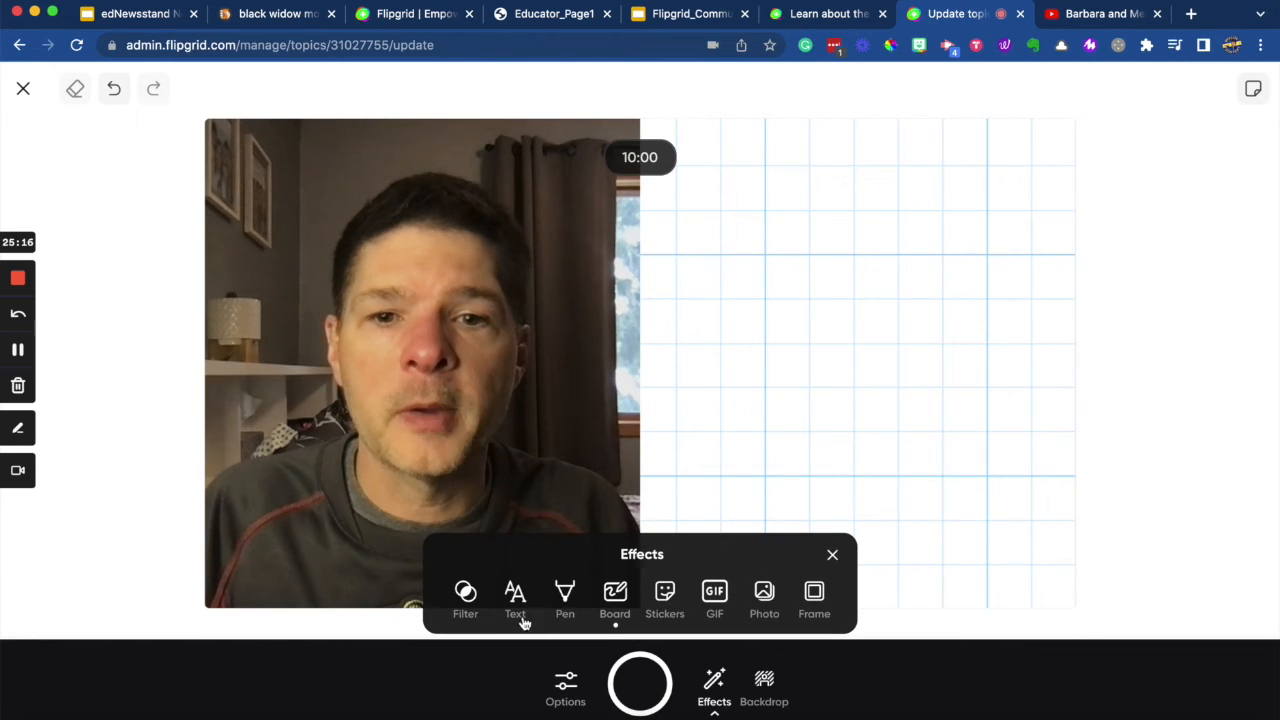
click(563, 595)
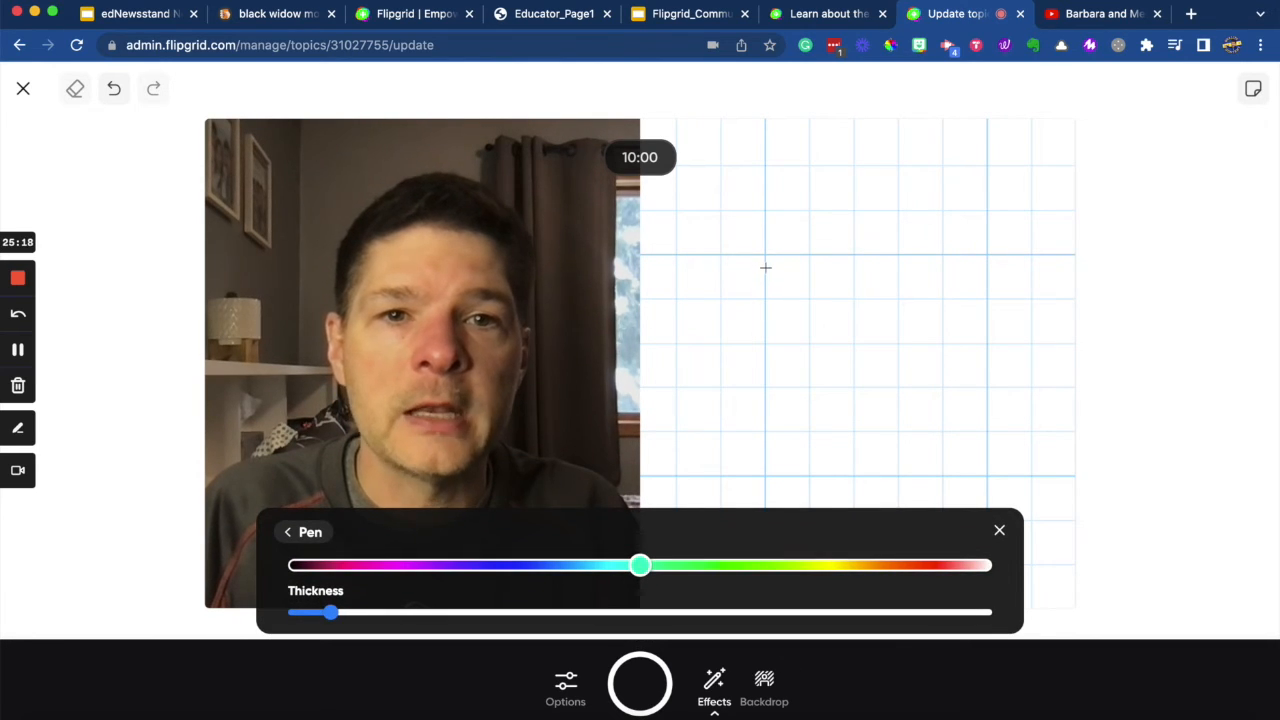
mouse_move(757, 252)
mouse_down()
mouse_move(886, 331)
mouse_move(1003, 478)
mouse_move(963, 480)
mouse_up()
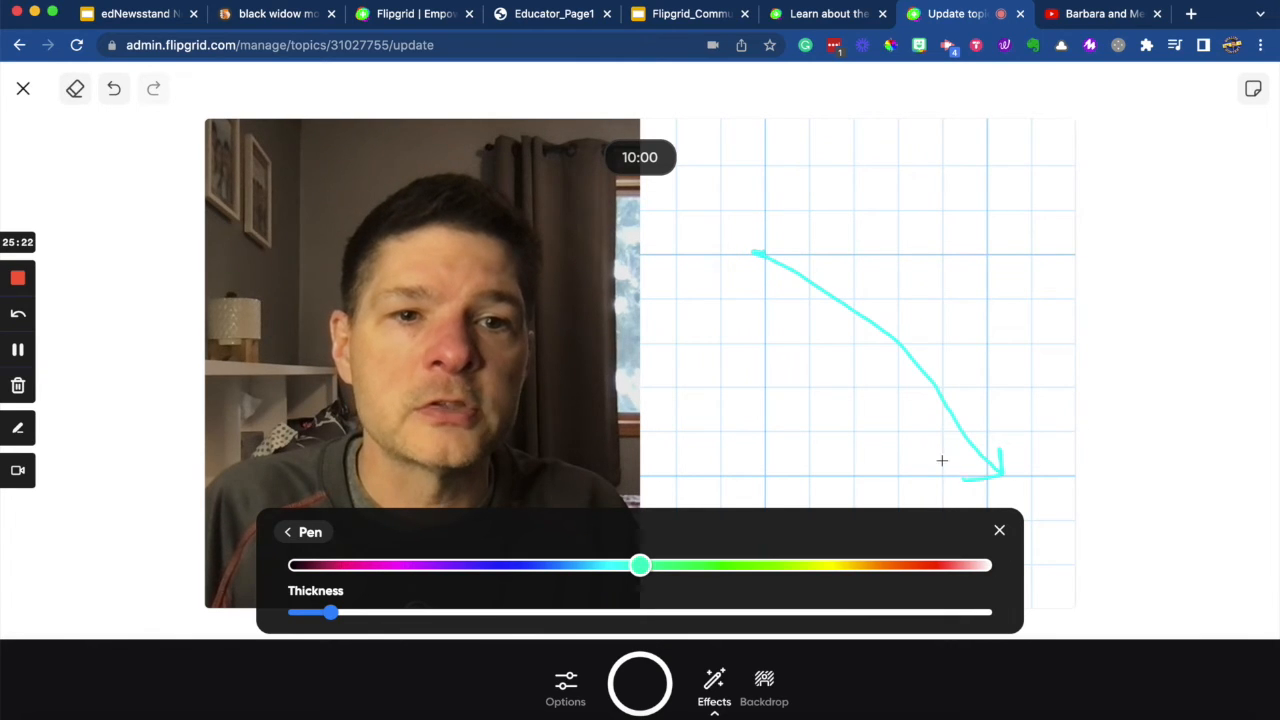
Draw briefly on the grid board, widen the camera side of the split screen slightly, and browse more boards
mouse_move(765, 256)
mouse_down()
mouse_move(754, 251)
mouse_move(791, 247)
mouse_up()
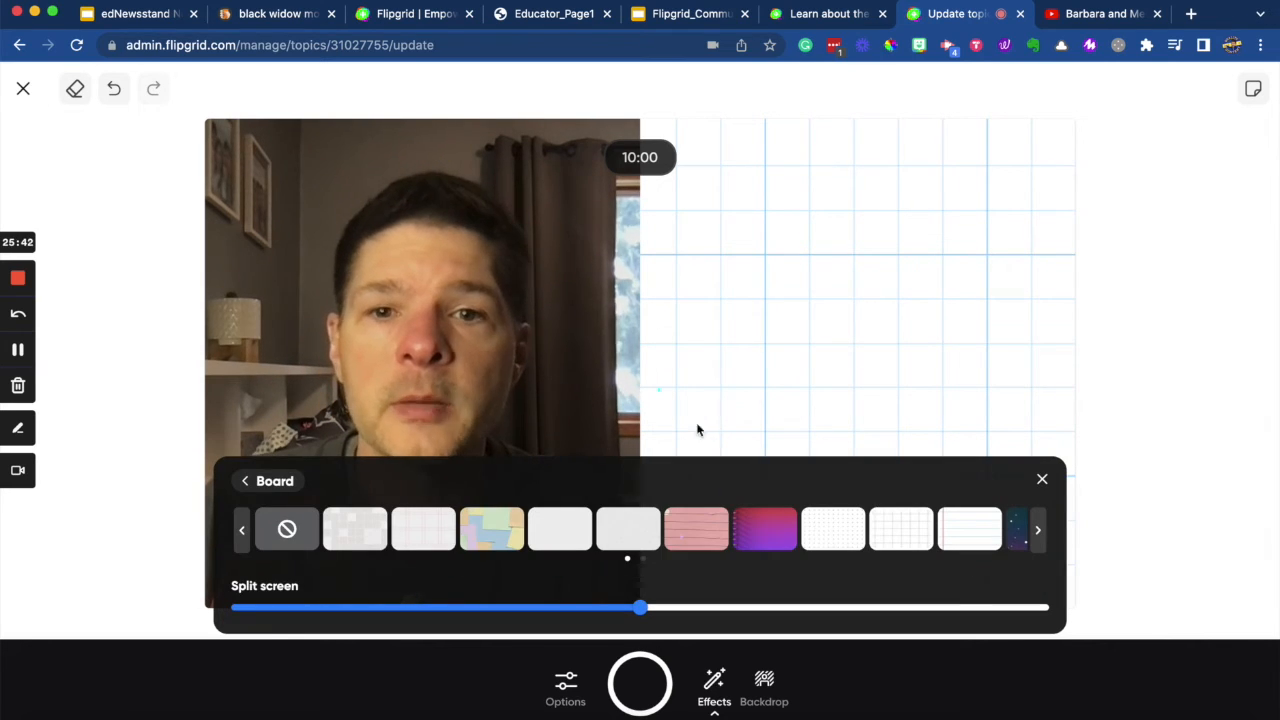
mouse_move(645, 617)
mouse_down()
mouse_move(401, 616)
mouse_move(920, 610)
mouse_move(560, 628)
mouse_move(671, 622)
mouse_move(654, 623)
mouse_up()
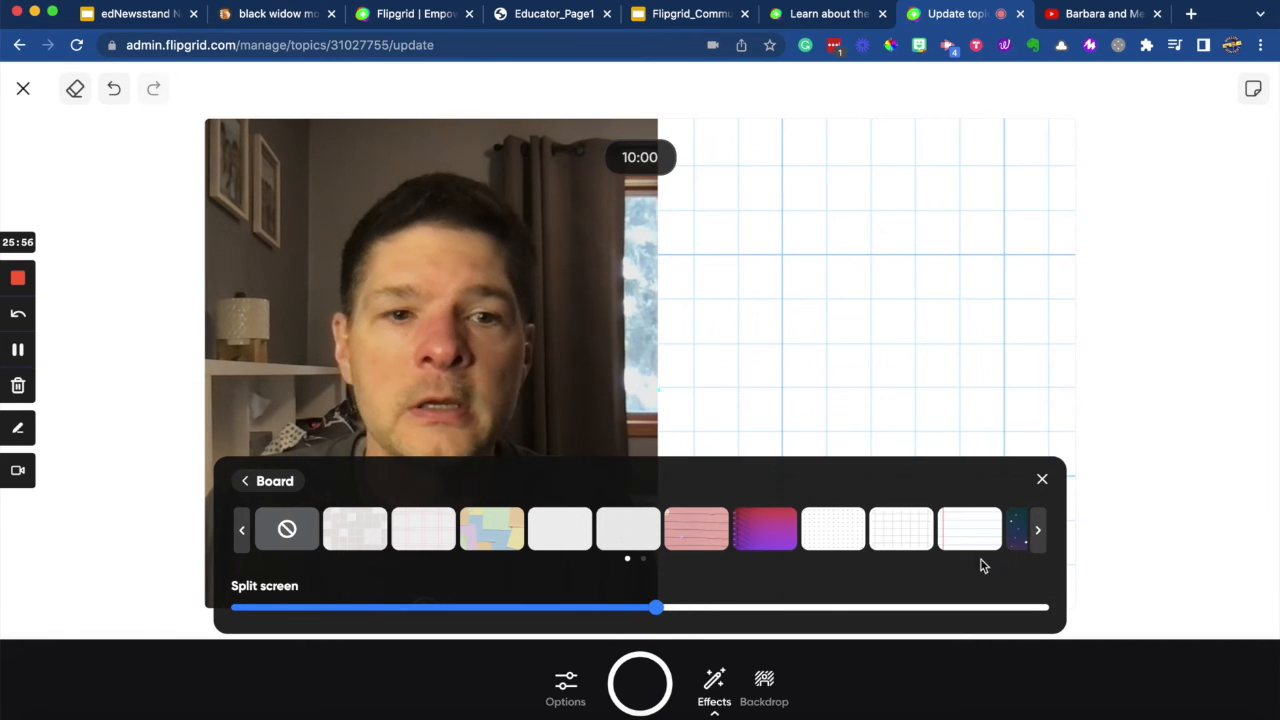
click(1038, 530)
click(1038, 530)
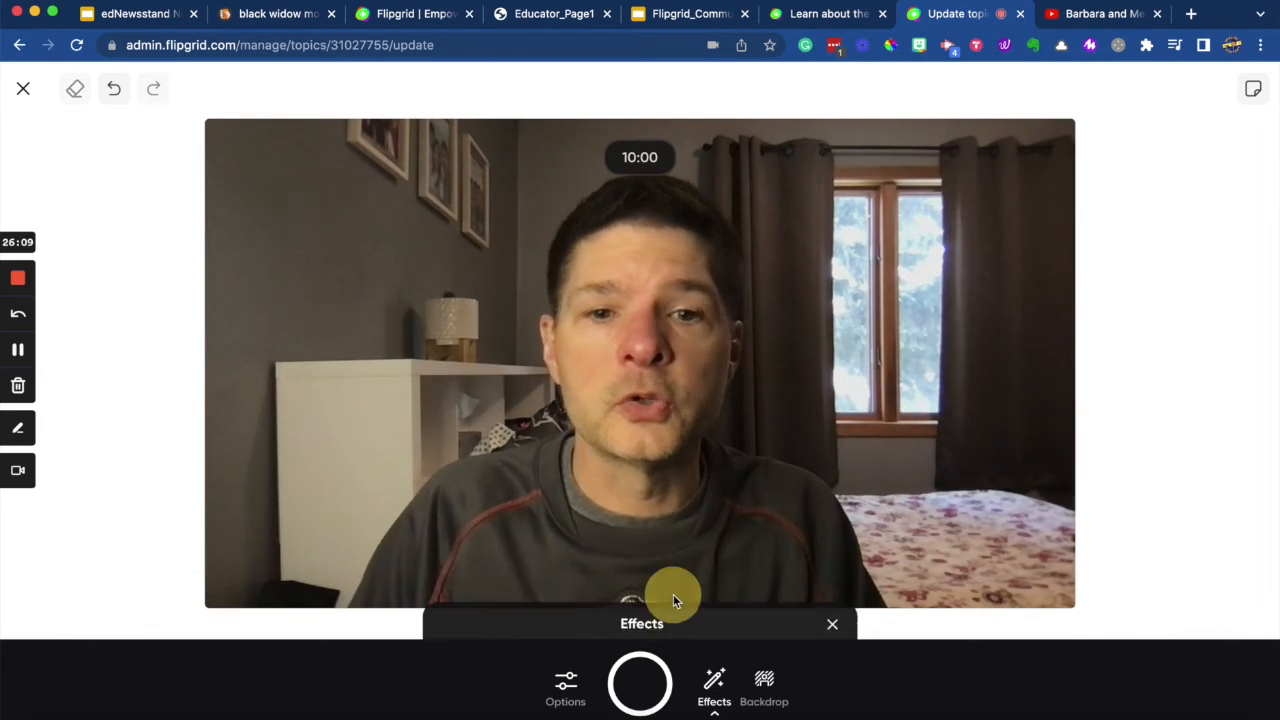
Add the cloud-surrounded face sticker with big eyes, move it to the preview's upper-left area, and delete it
click(673, 596)
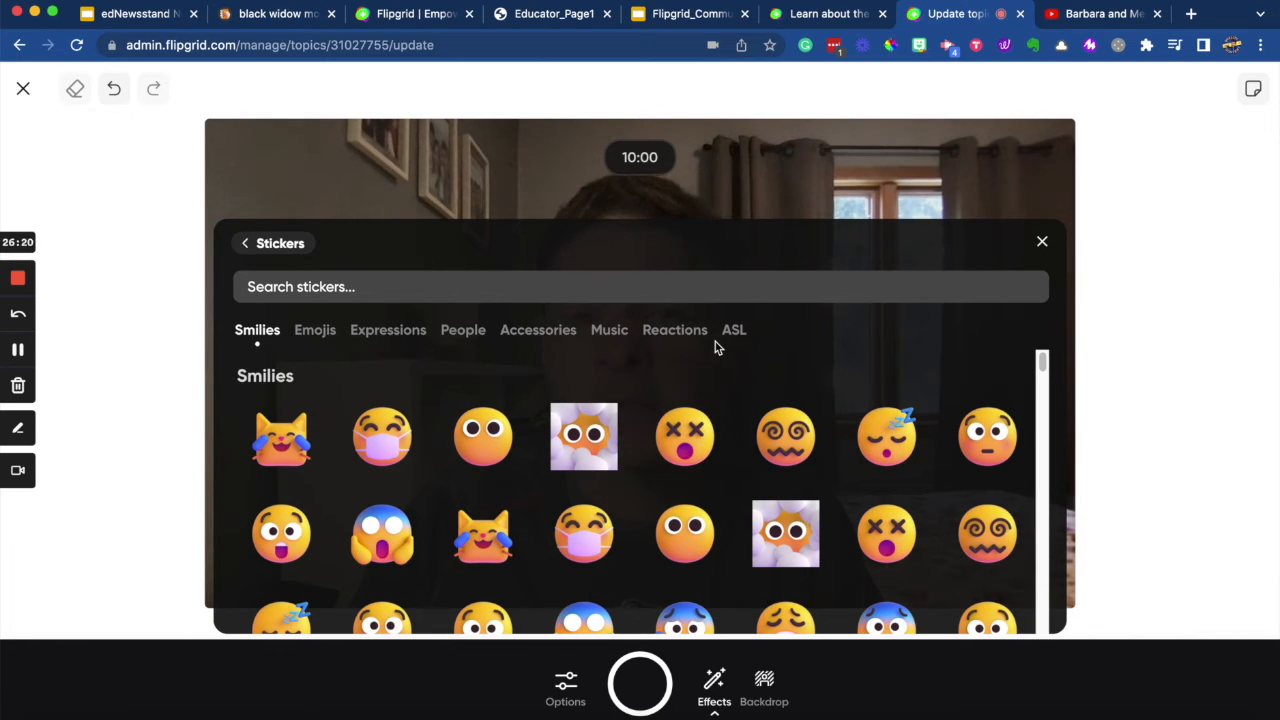
click(782, 531)
drag(675, 337, 380, 269)
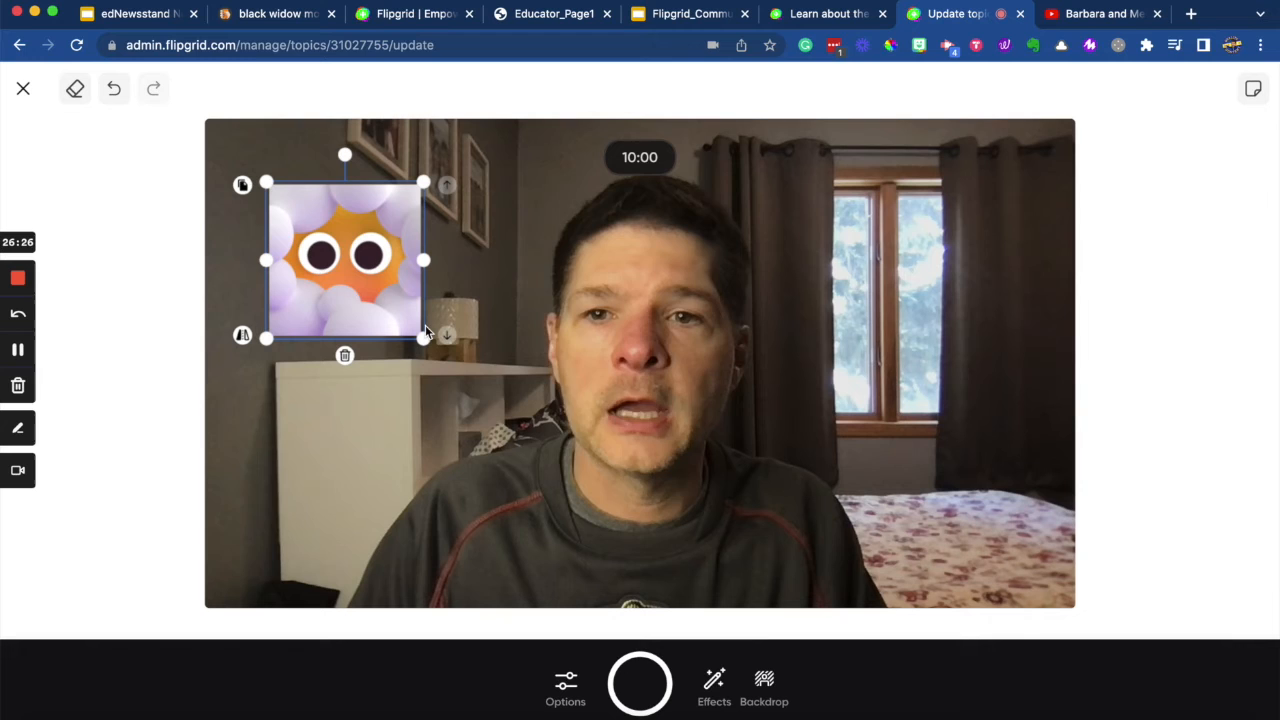
click(344, 359)
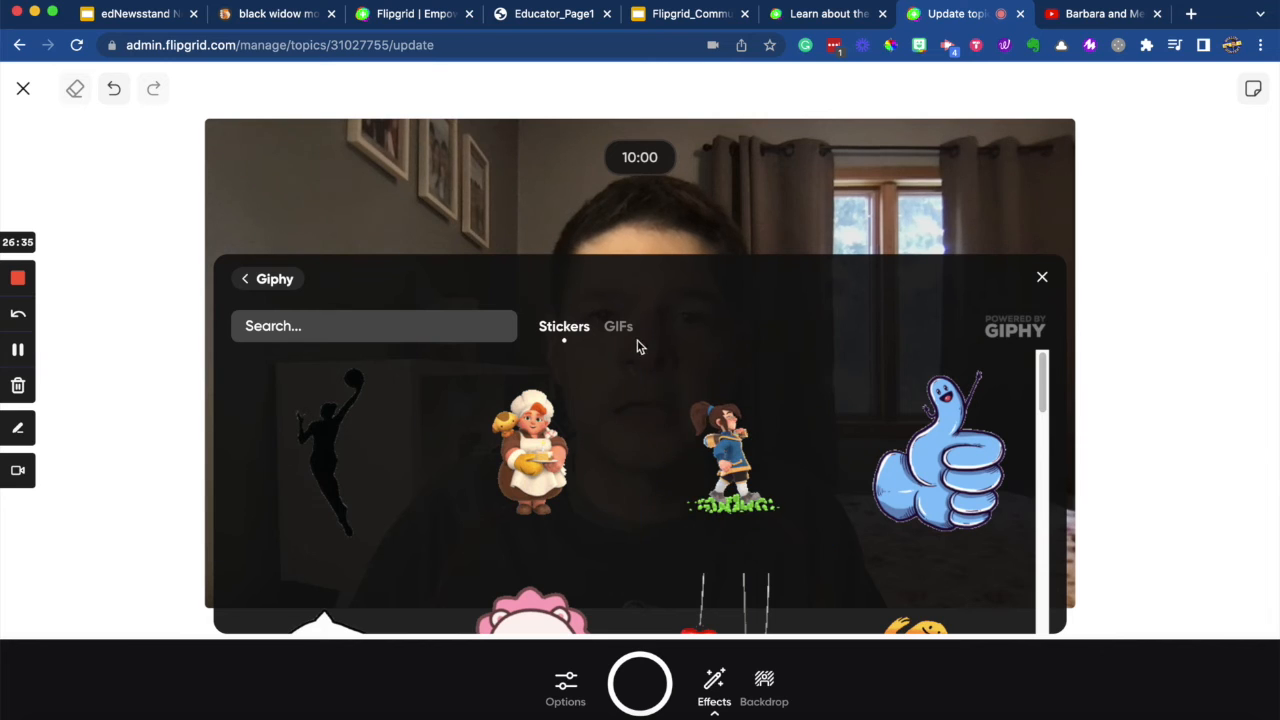
Add the Giphy sticker of the girl in blue on grass, place it in the preview's lower-right corner, and enlarge it
click(735, 465)
drag(637, 371, 990, 554)
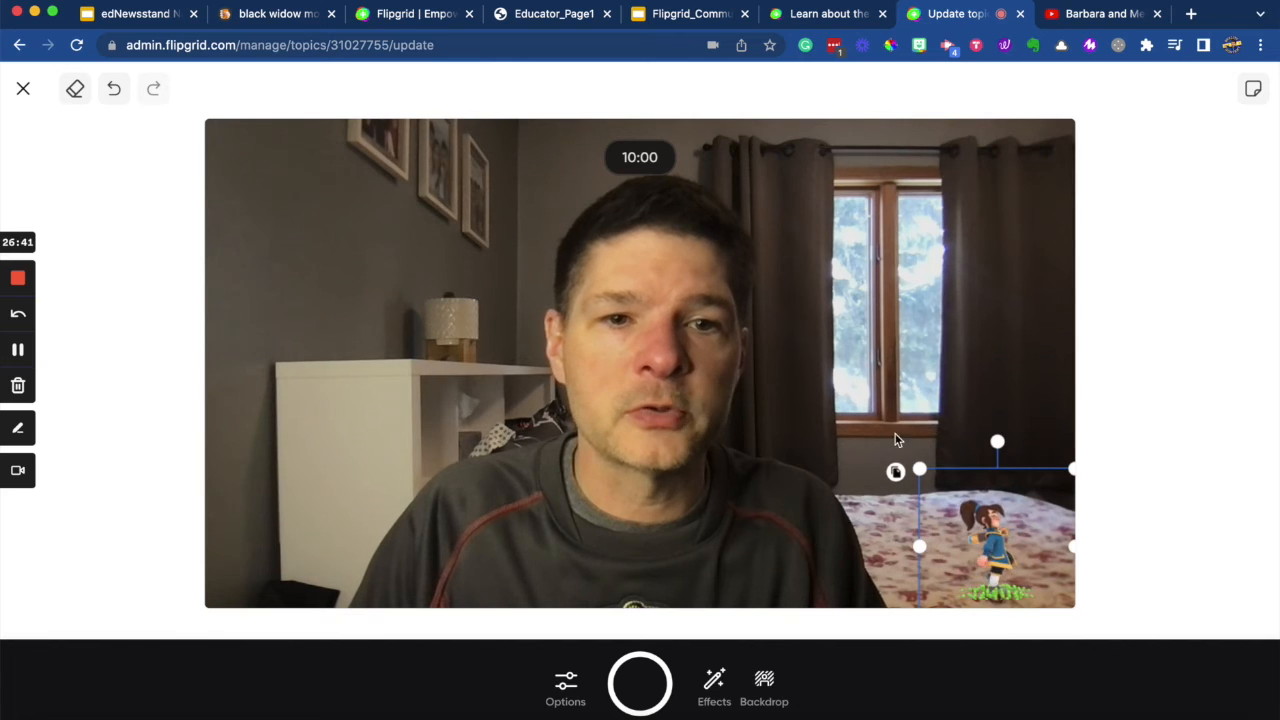
drag(919, 468, 836, 370)
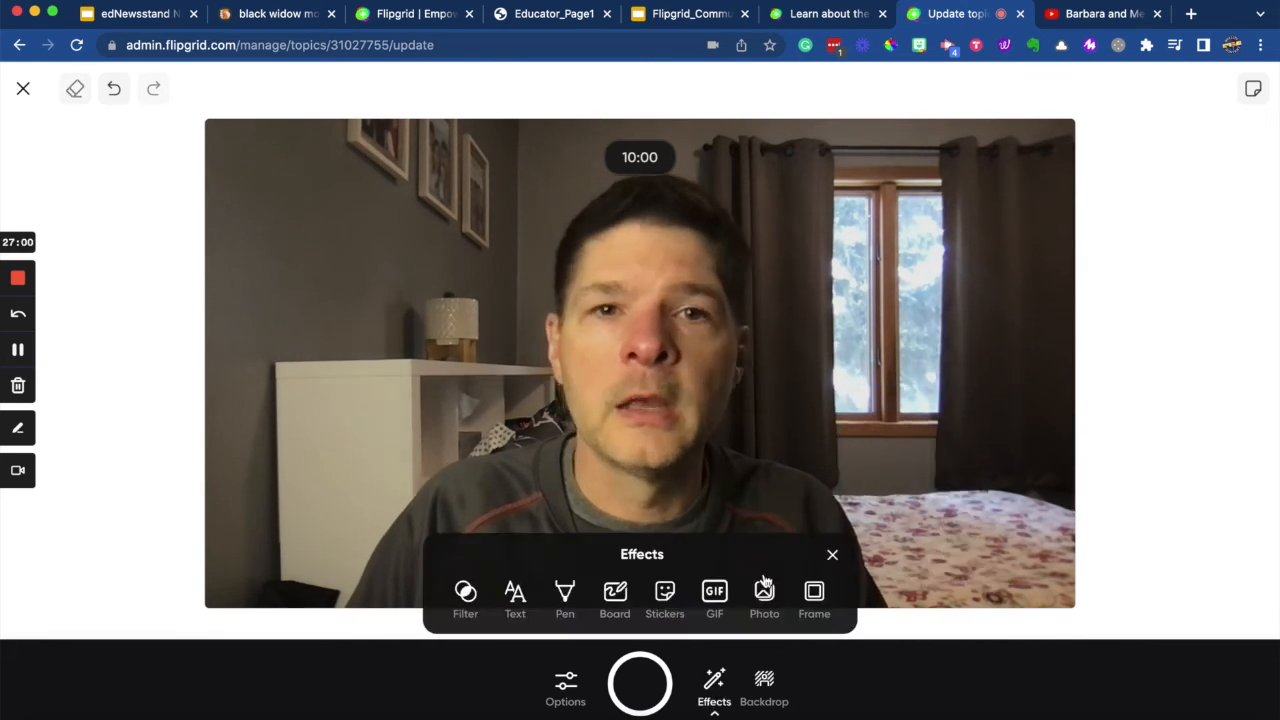
Open the Photo effect, and try the Lunar New Year, blue-and-gold ribbon and My Story frames on the camera preview
click(762, 598)
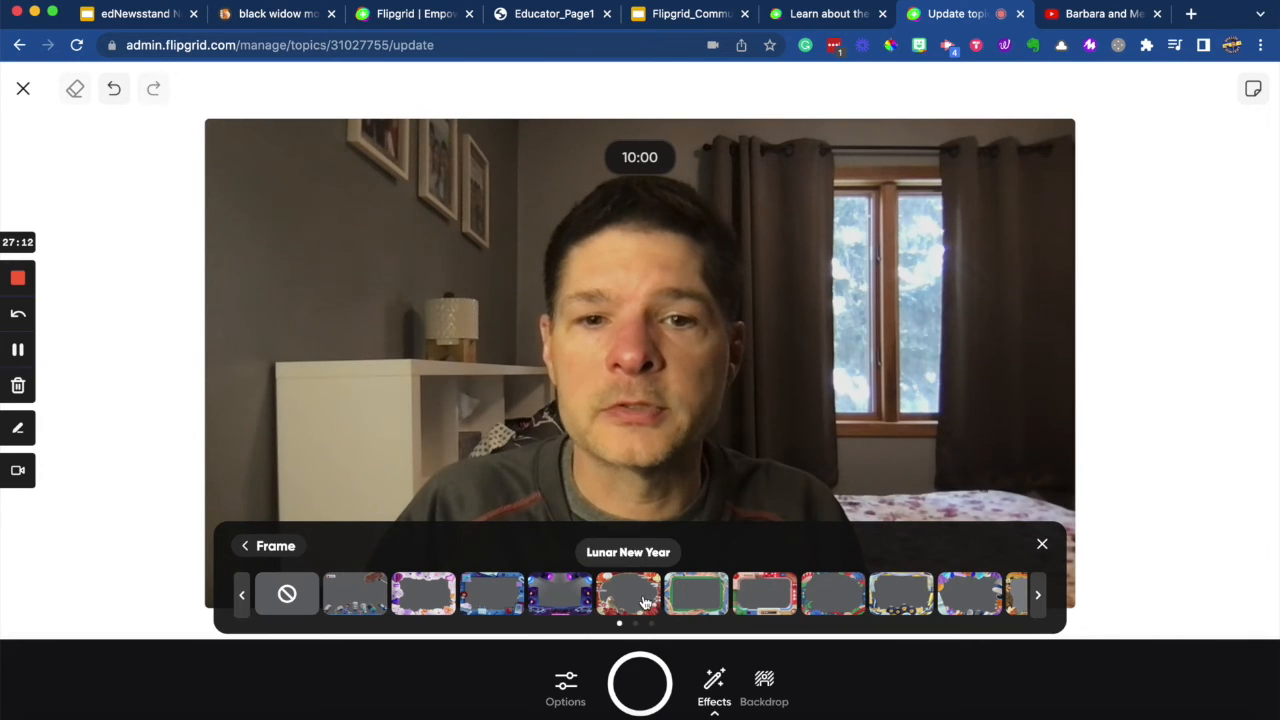
click(646, 601)
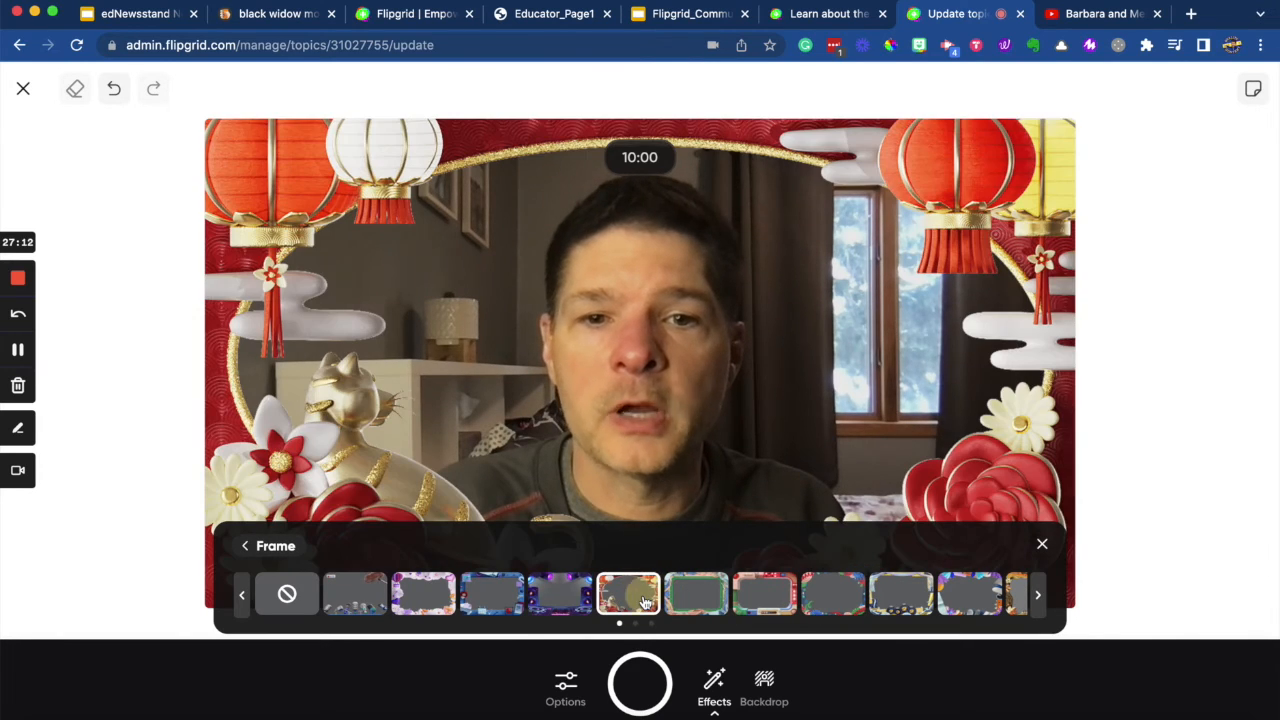
click(921, 612)
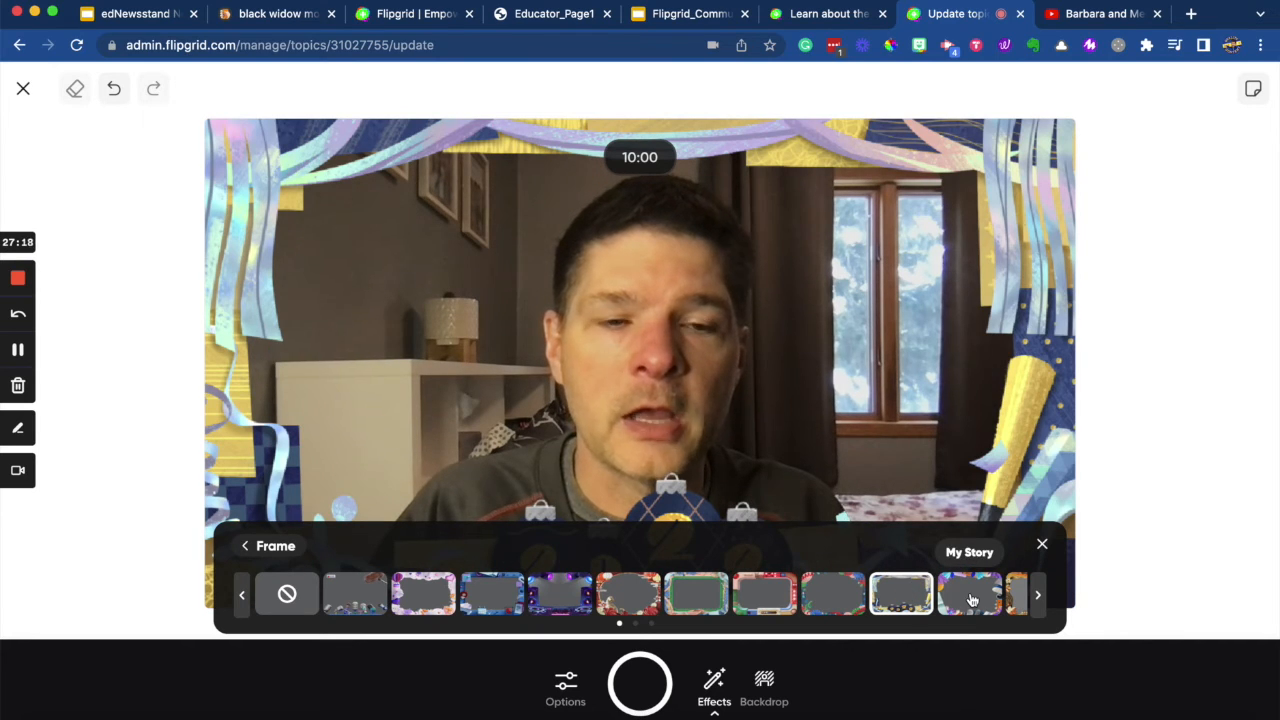
click(963, 598)
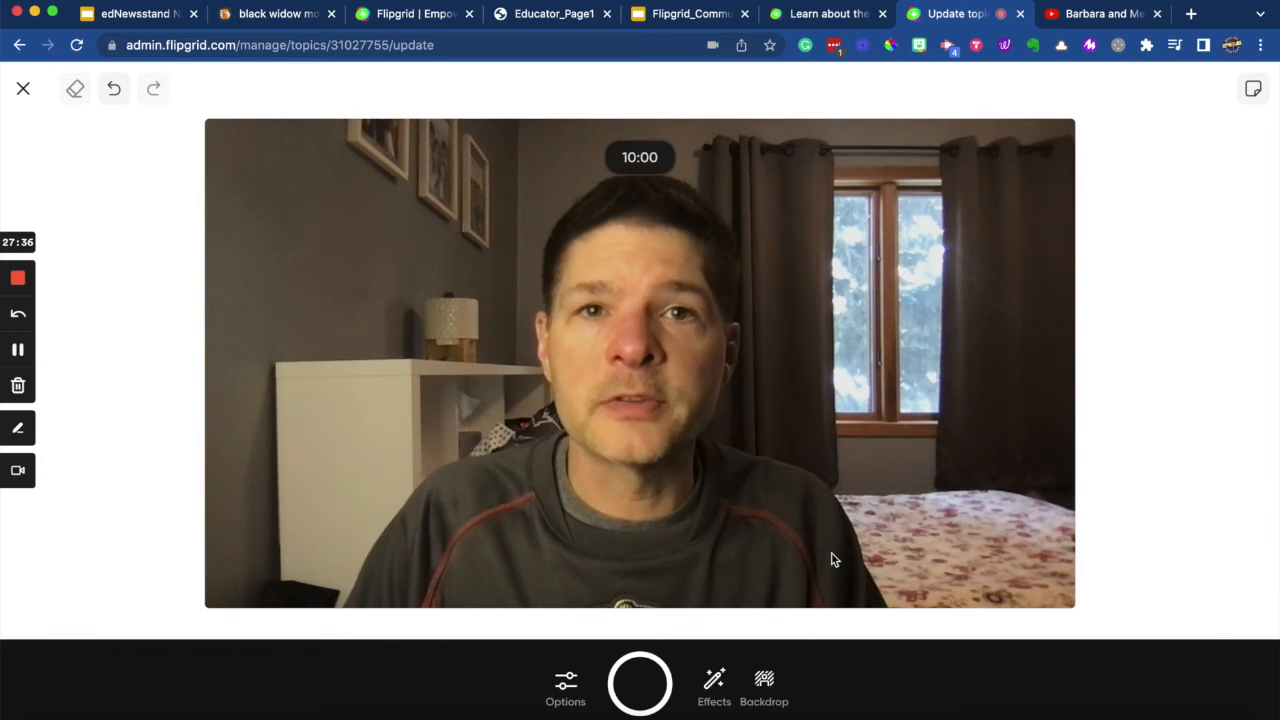
Record a camera clip of about 14 seconds, proceed to its review, and pause the playback
click(627, 685)
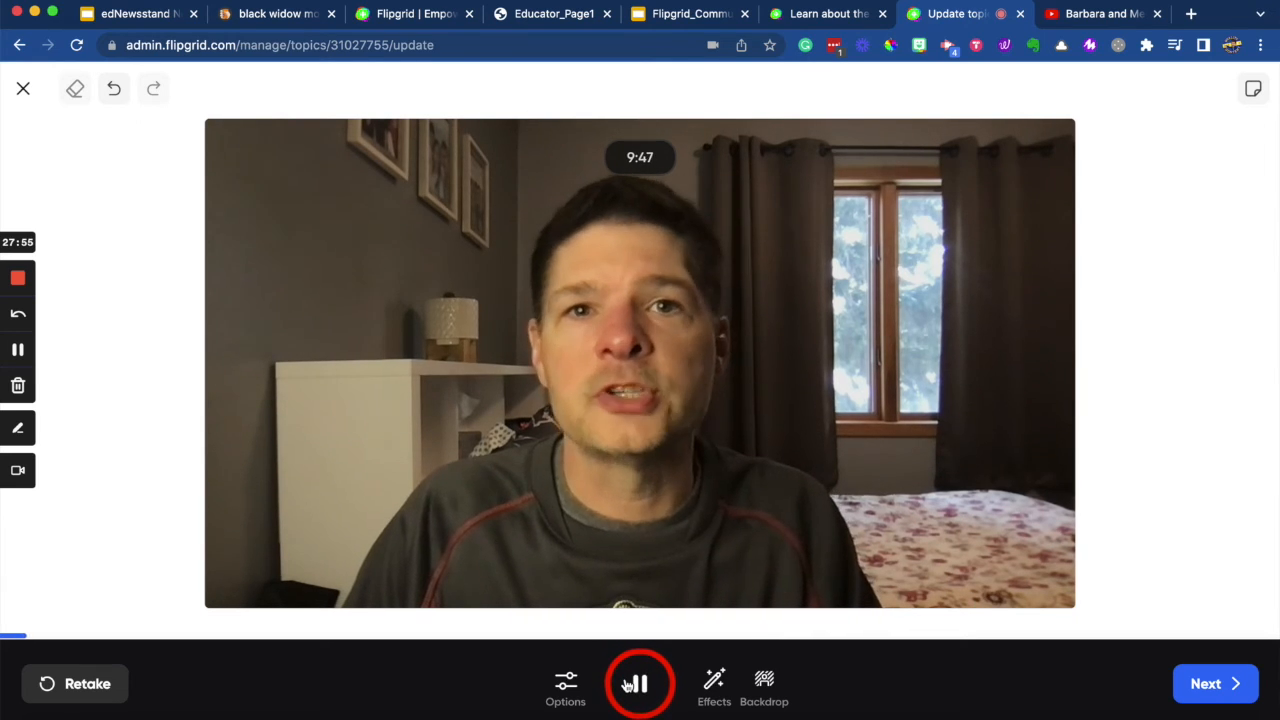
click(634, 694)
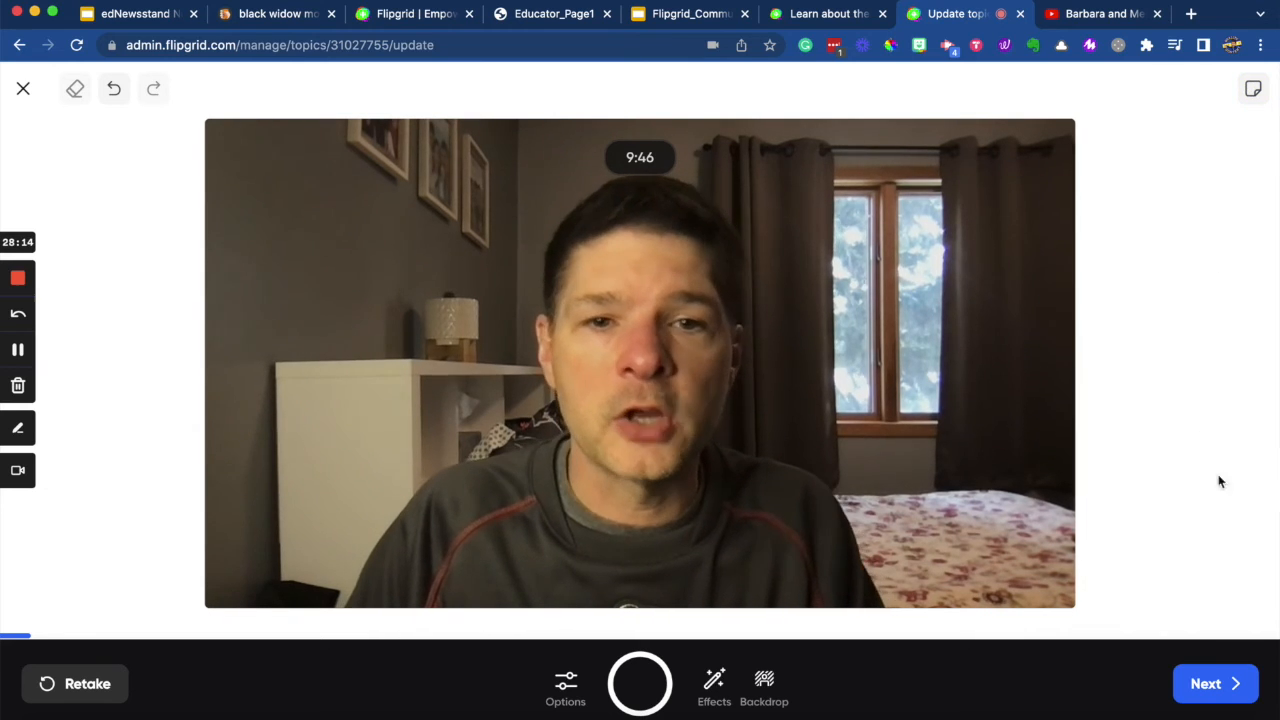
click(1208, 688)
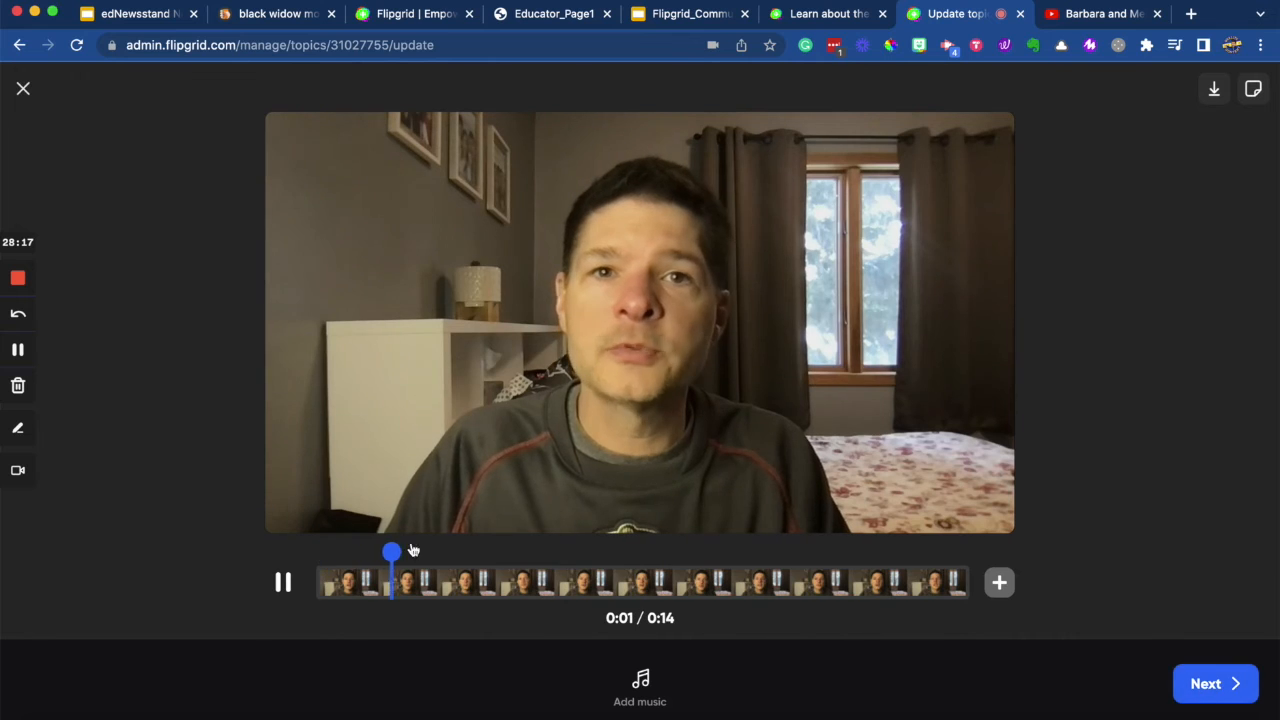
click(283, 586)
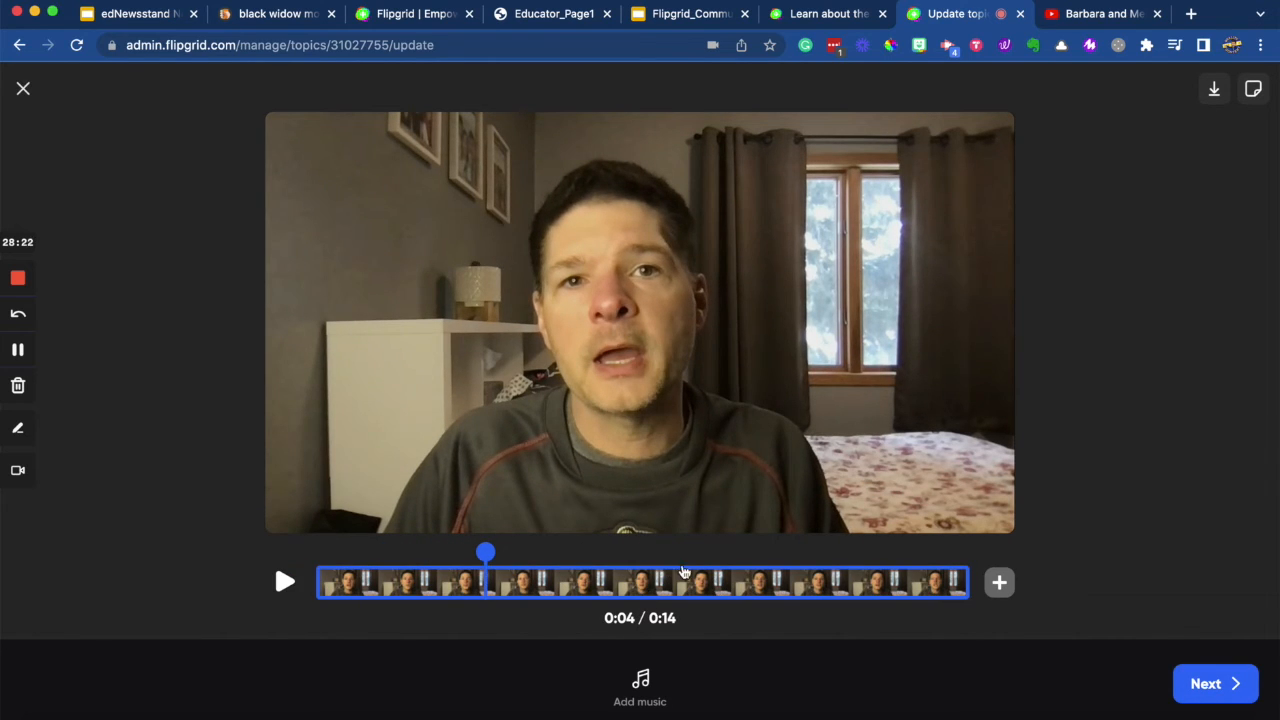
View the options for adding more clips, add the Cinematic music track "Afterwards" to the video, and pause its playback
click(1000, 584)
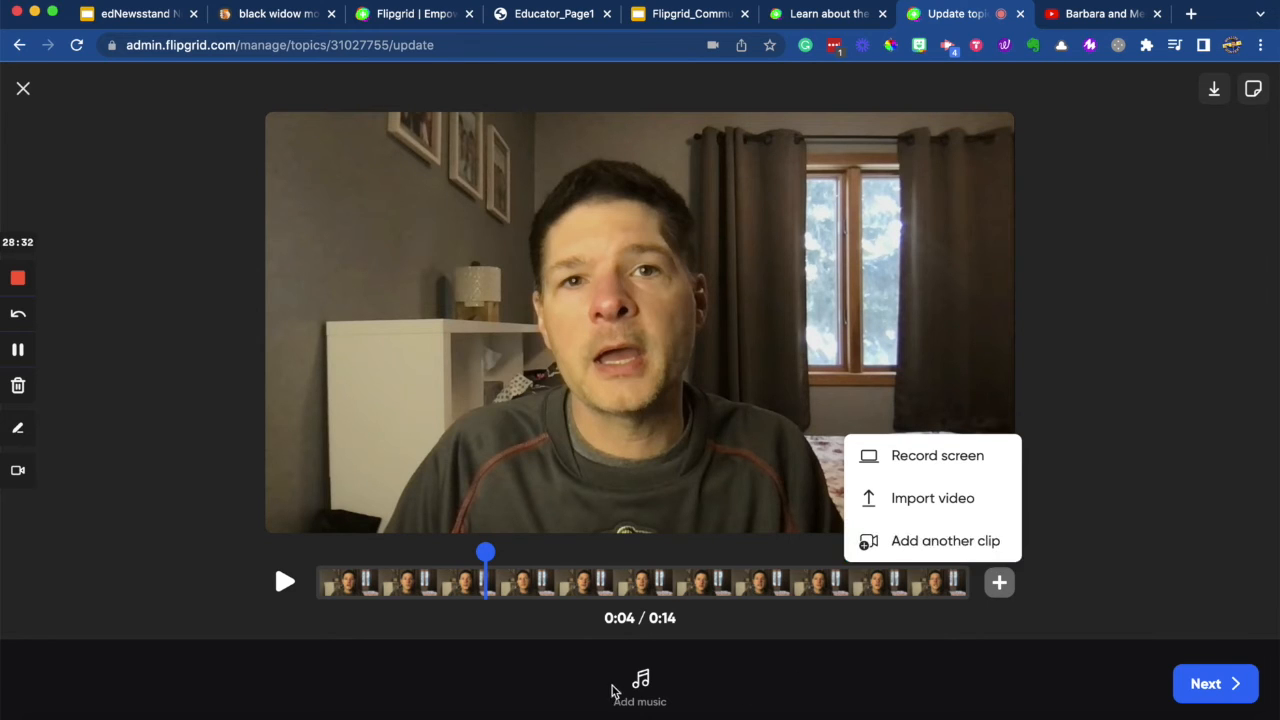
click(645, 682)
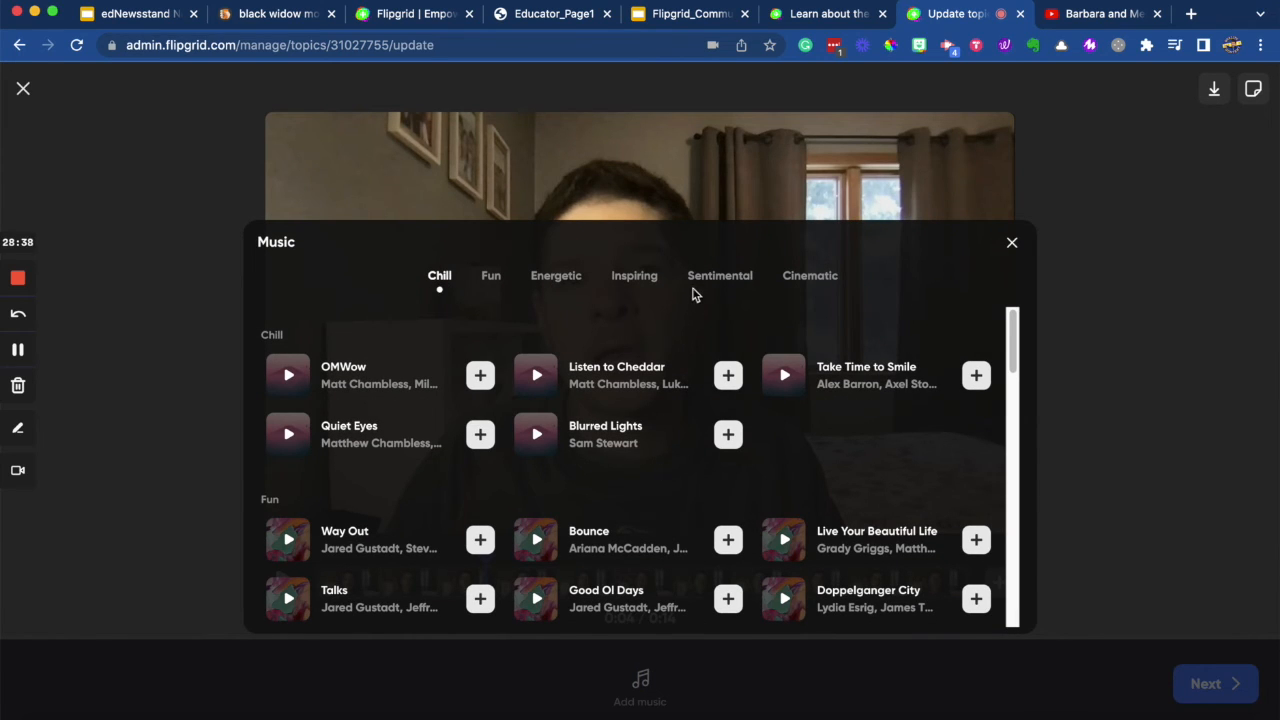
click(806, 277)
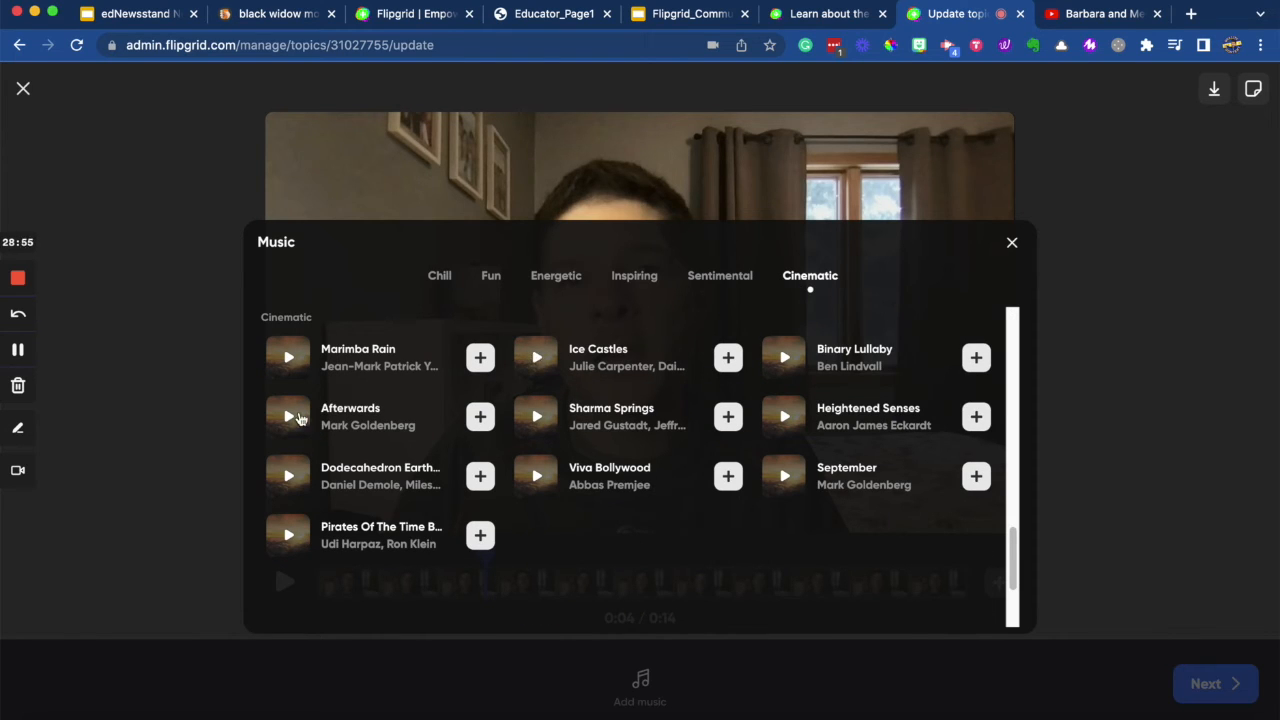
click(482, 421)
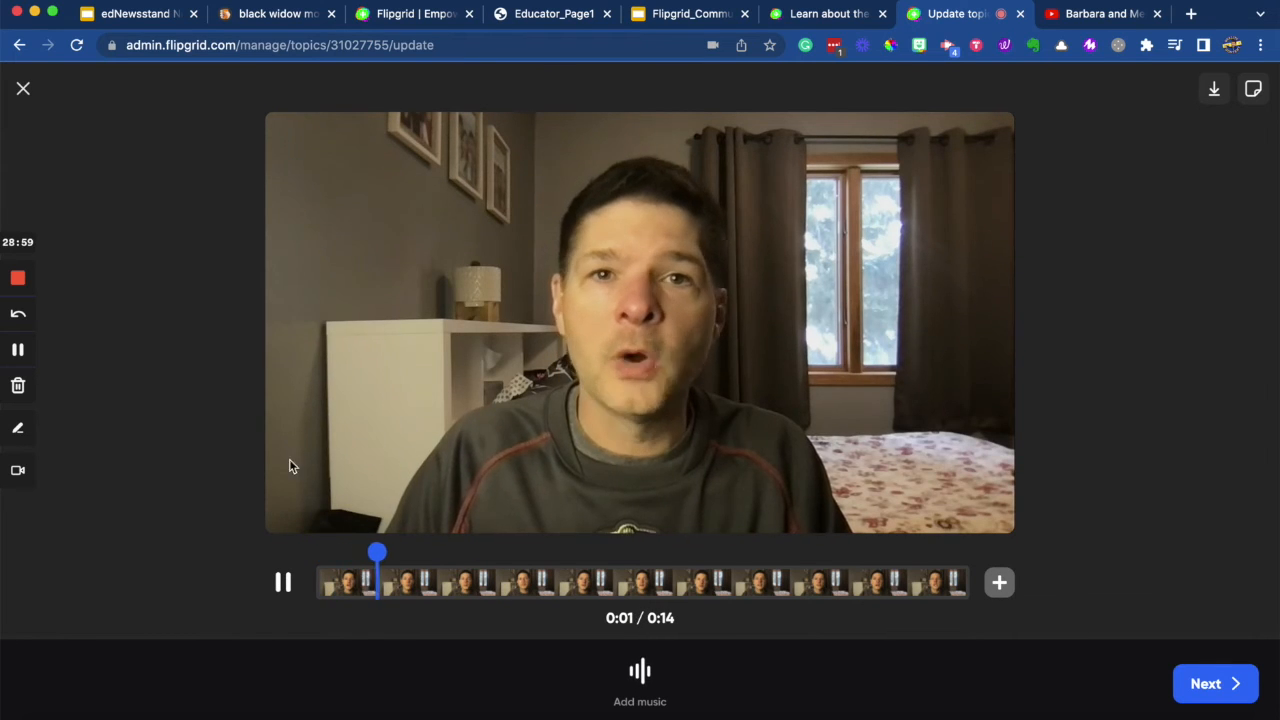
click(284, 580)
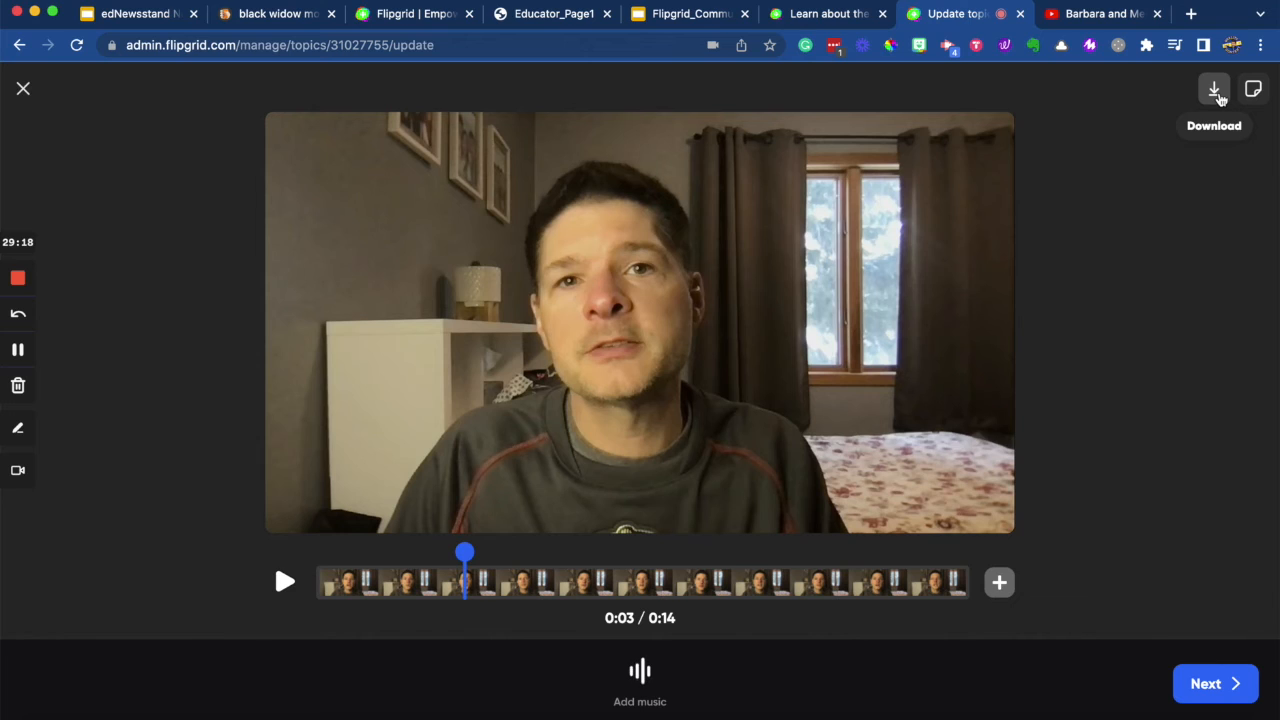
Proceed to the video's cover photo and view its editing options, keeping the default cover
click(1222, 683)
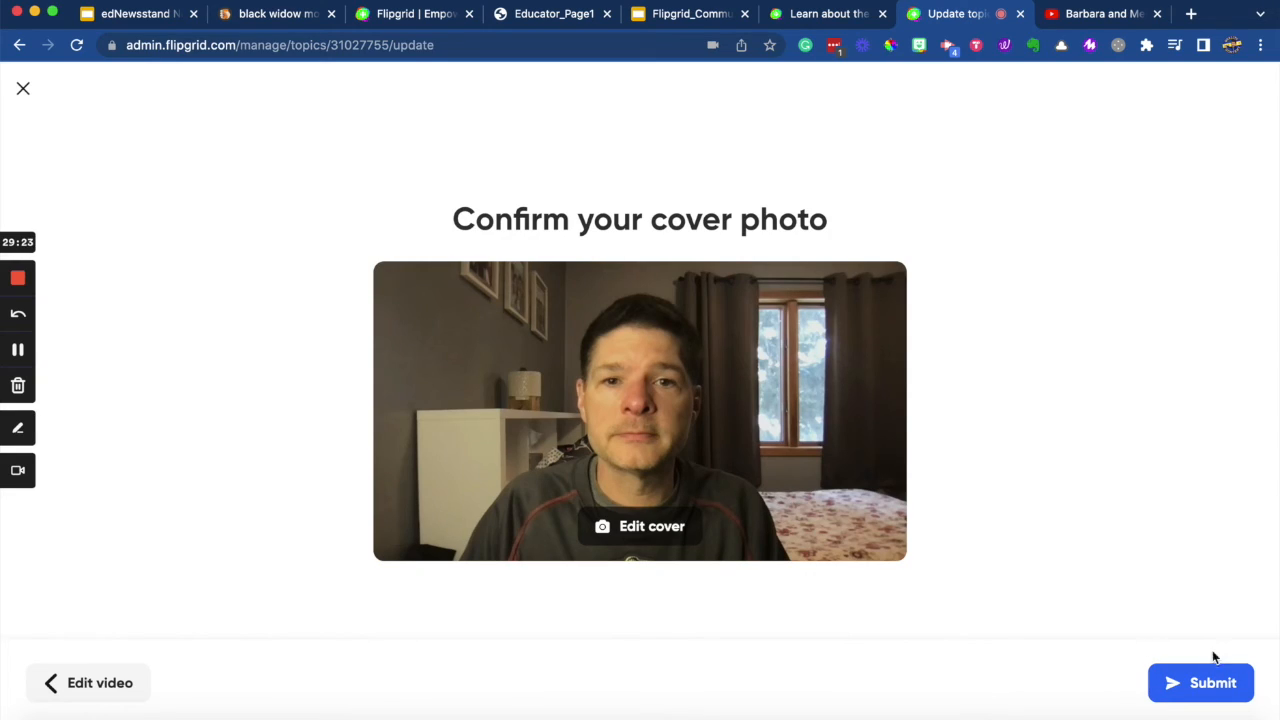
click(658, 526)
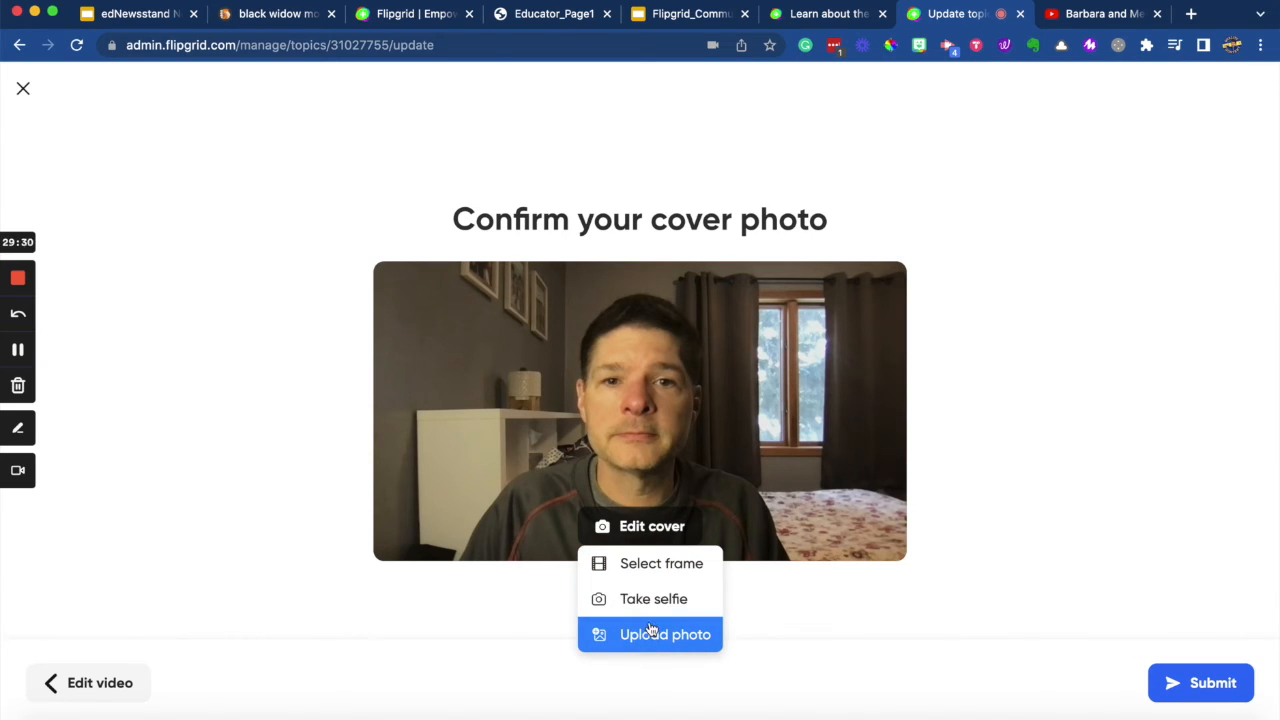
click(1013, 597)
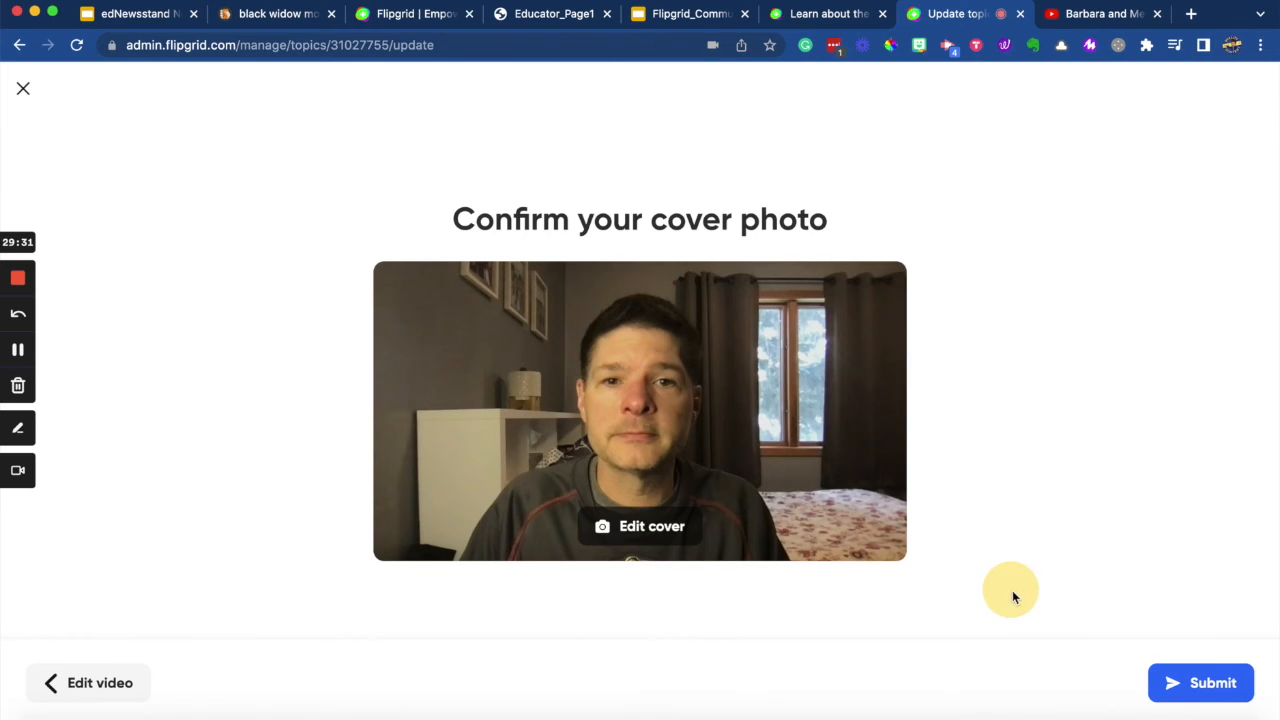
Submit the recorded video as the topic media and save the changes to the Podcast Feedback topic
click(1232, 682)
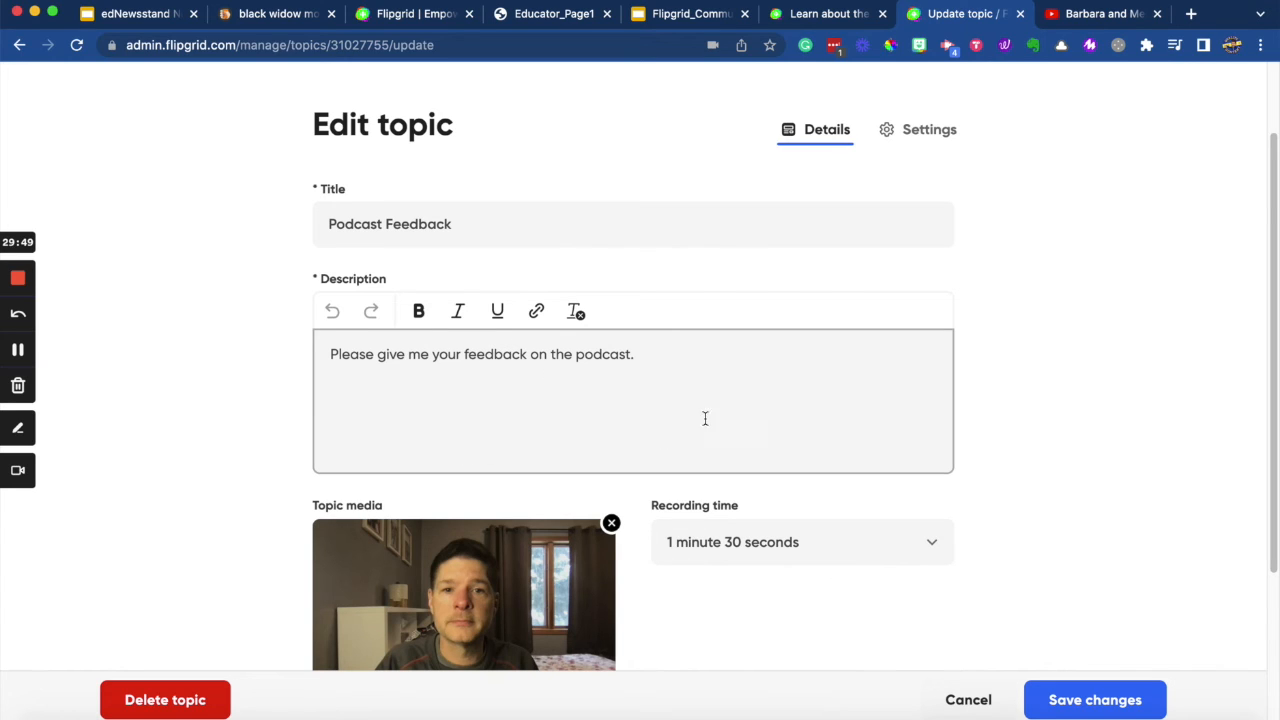
scroll(808, 396, down, 3)
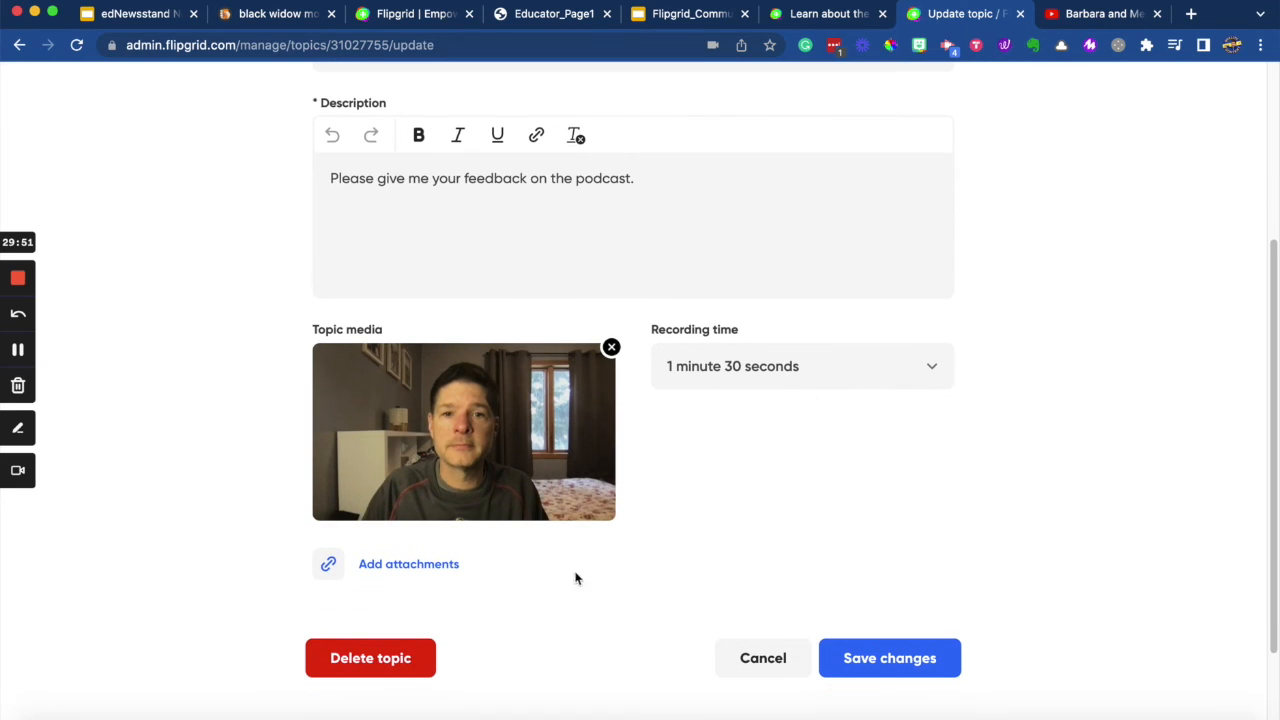
click(874, 655)
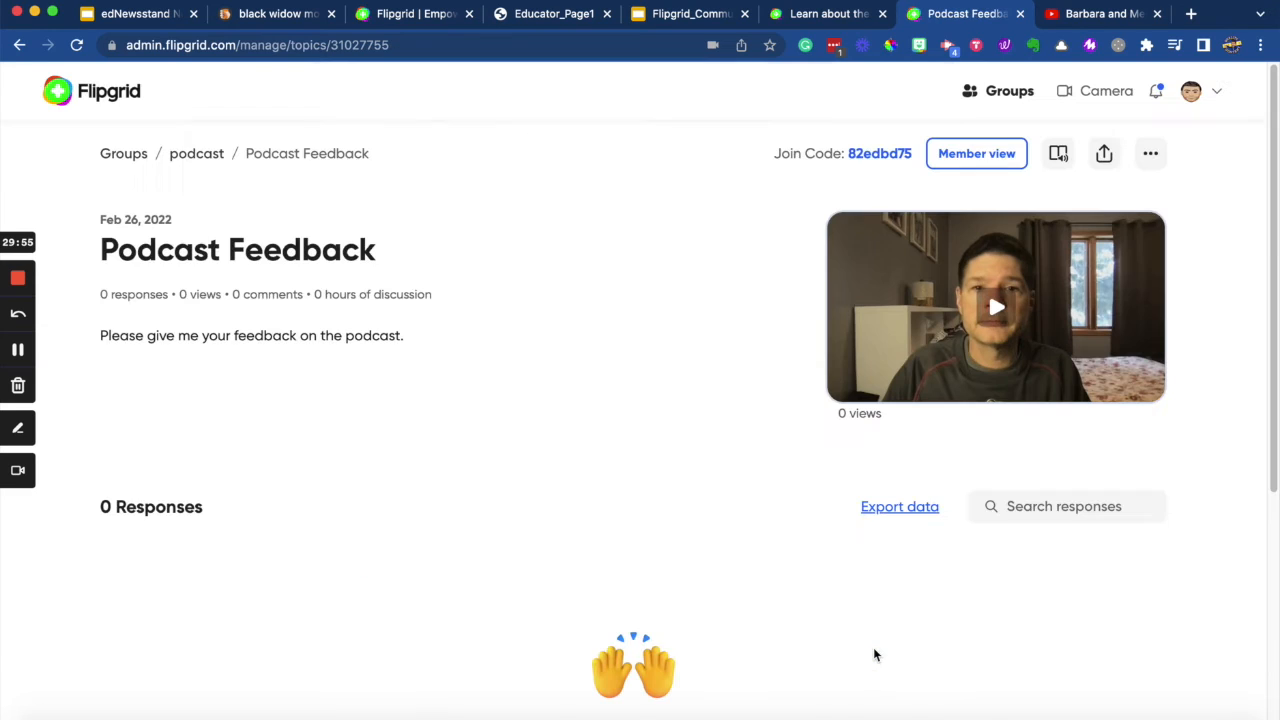